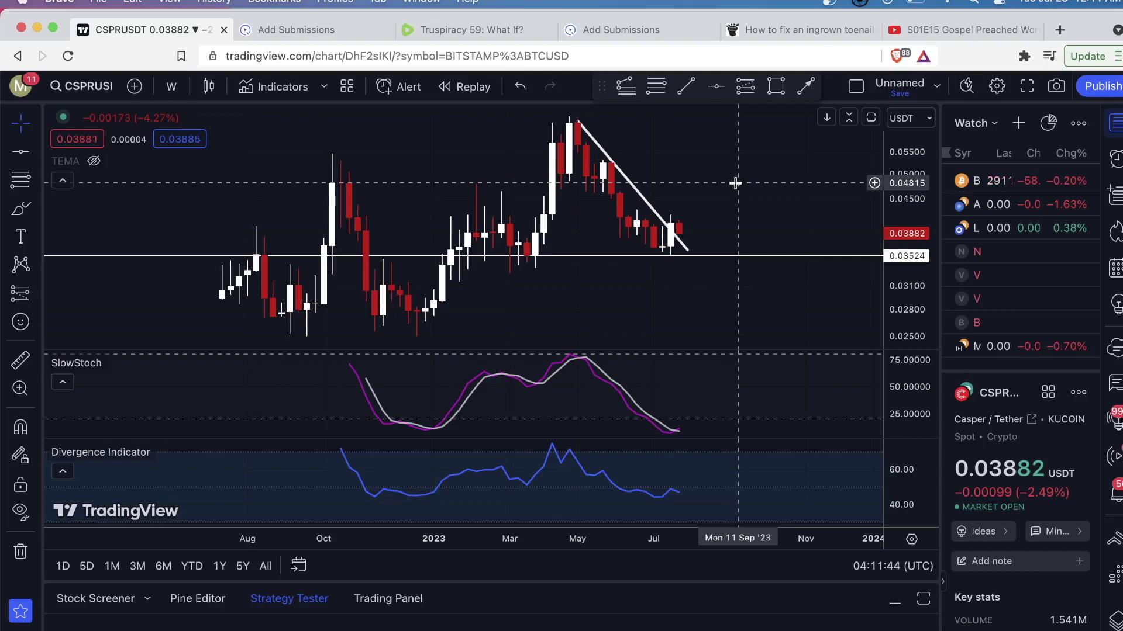
- Examine the weekly CSPR/USDT candles against the horizontal line at 0.03524, from August 2022 to July 2023
{"action": "scroll", "coordinate": [667, 181], "scroll_direction": "up", "scroll_amount": 2}
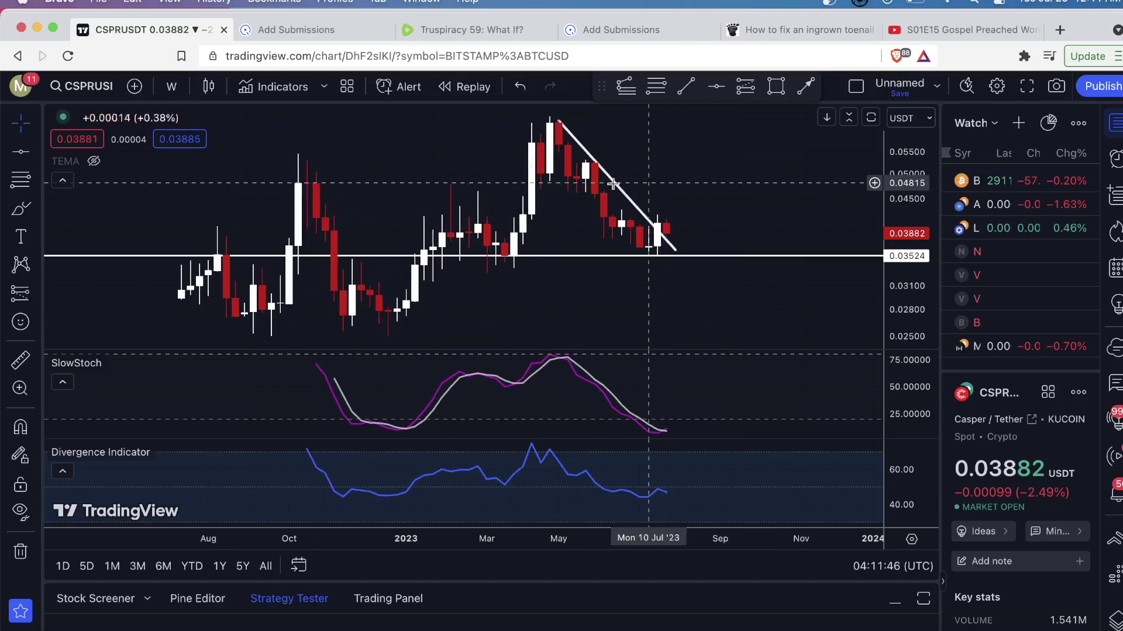
{"action": "scroll", "coordinate": [268, 145], "scroll_direction": "up", "scroll_amount": 3}
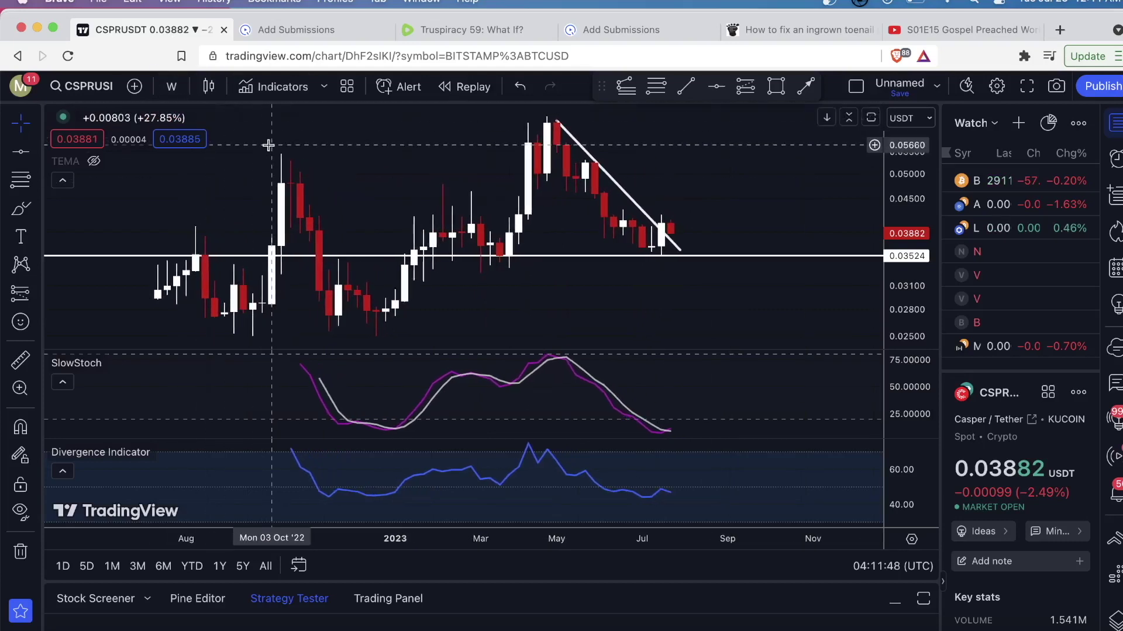
{"action": "scroll", "coordinate": [268, 145], "scroll_direction": "up", "scroll_amount": 4}
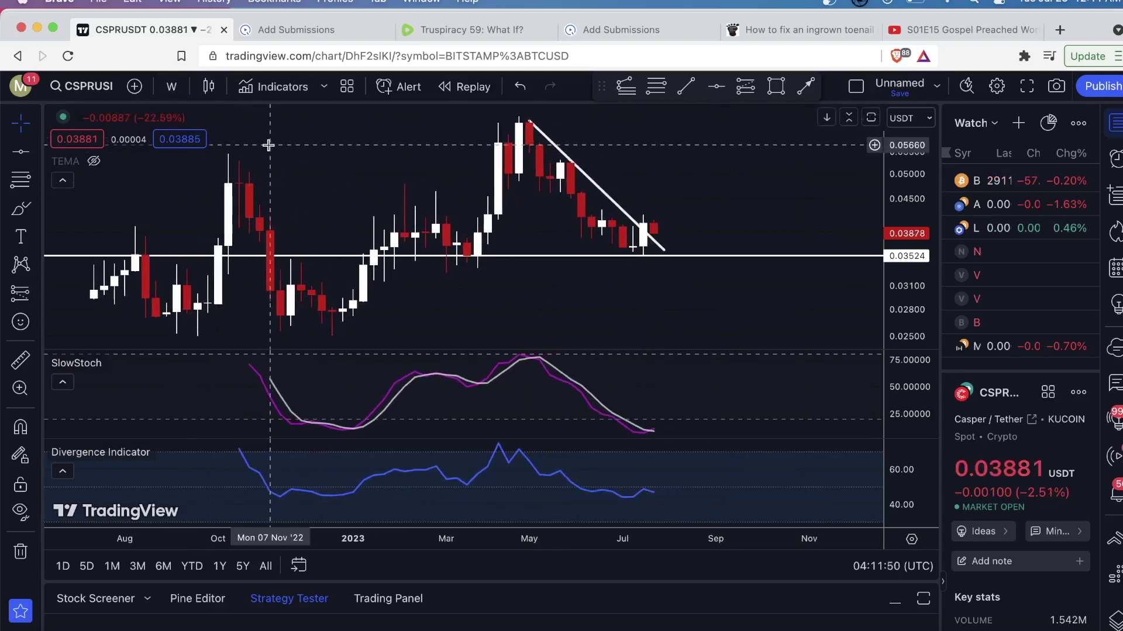
{"action": "scroll", "coordinate": [389, 218], "scroll_direction": "down", "scroll_amount": 2}
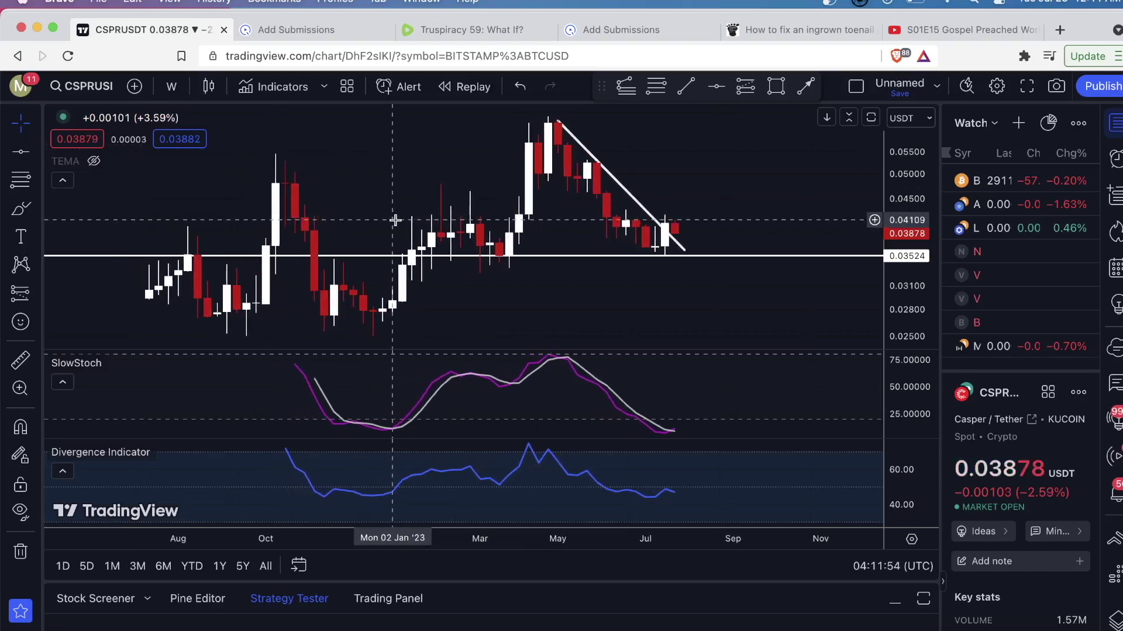
{"action": "scroll", "coordinate": [277, 243], "scroll_direction": "up", "scroll_amount": 2}
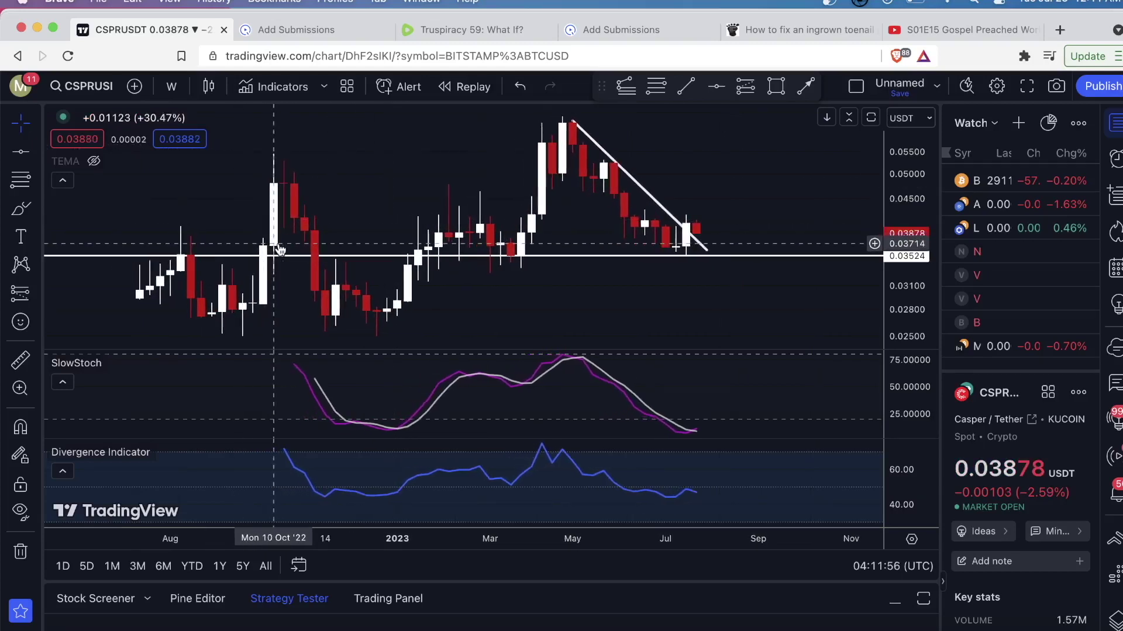
{"action": "scroll", "coordinate": [277, 243], "scroll_direction": "left", "scroll_amount": 2}
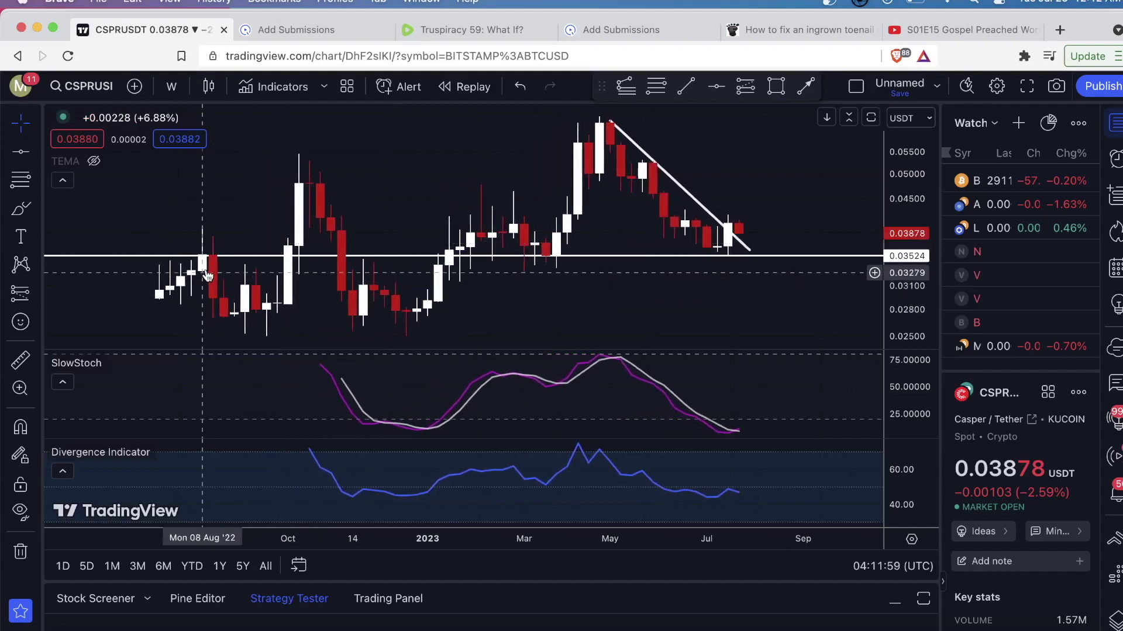
{"action": "scroll", "coordinate": [203, 267], "scroll_direction": "up", "scroll_amount": 1}
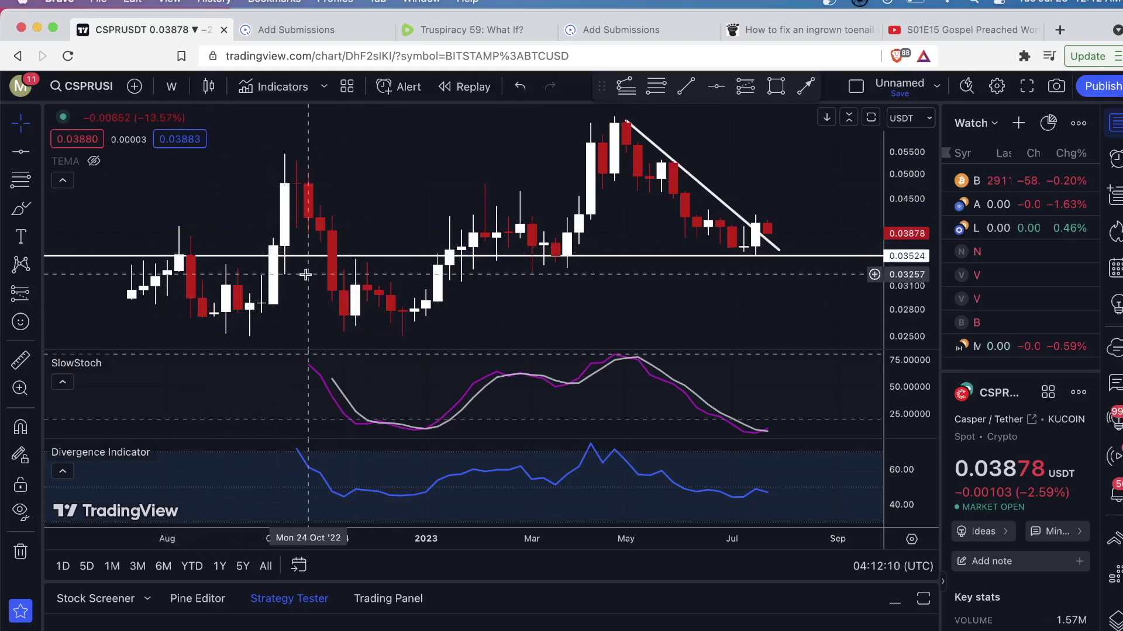
{"action": "scroll", "coordinate": [305, 275], "scroll_direction": "right", "scroll_amount": 3}
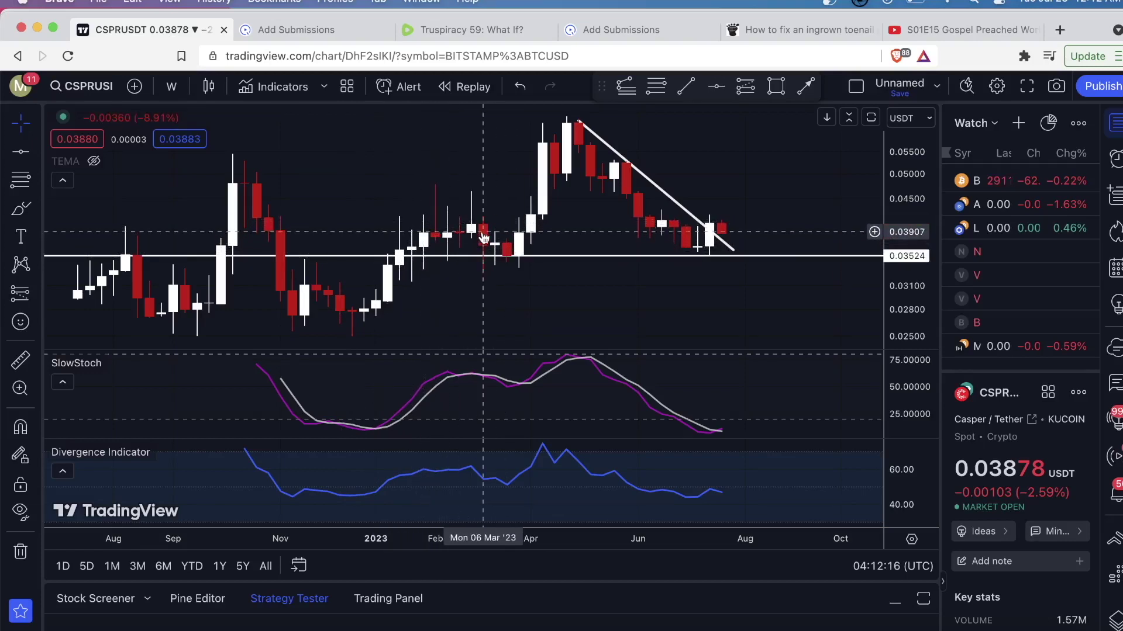
{"action": "scroll", "coordinate": [444, 237], "scroll_direction": "up", "scroll_amount": 2}
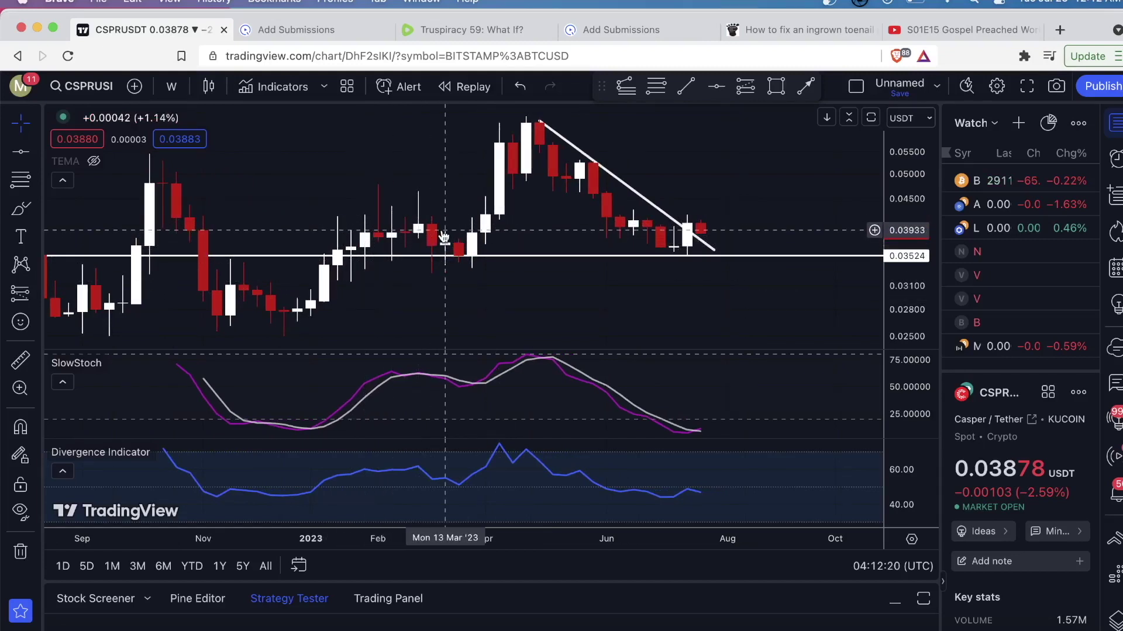
{"action": "scroll", "coordinate": [445, 237], "scroll_direction": "up", "scroll_amount": 3}
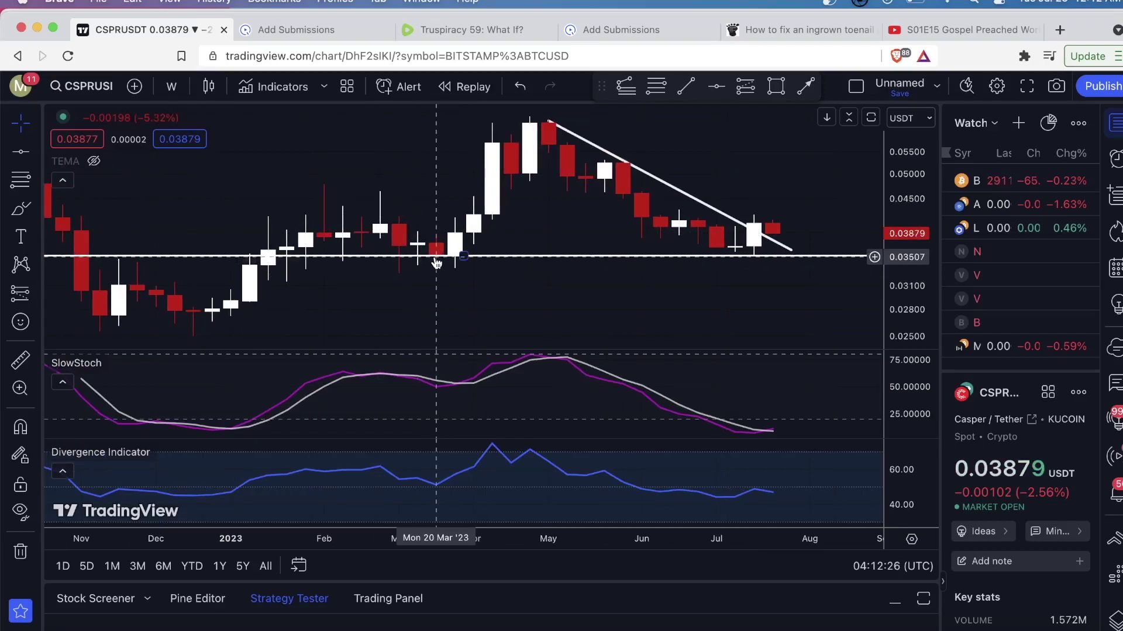
{"action": "scroll", "coordinate": [489, 234], "scroll_direction": "down", "scroll_amount": 2}
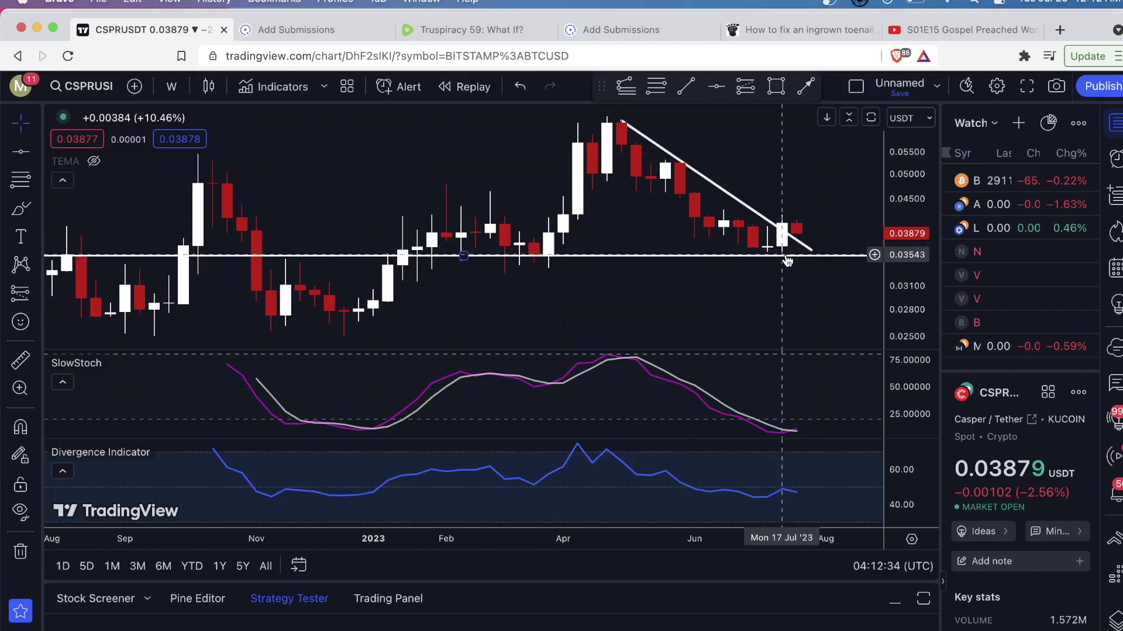
{"action": "scroll", "coordinate": [336, 264], "scroll_direction": "down", "scroll_amount": 2}
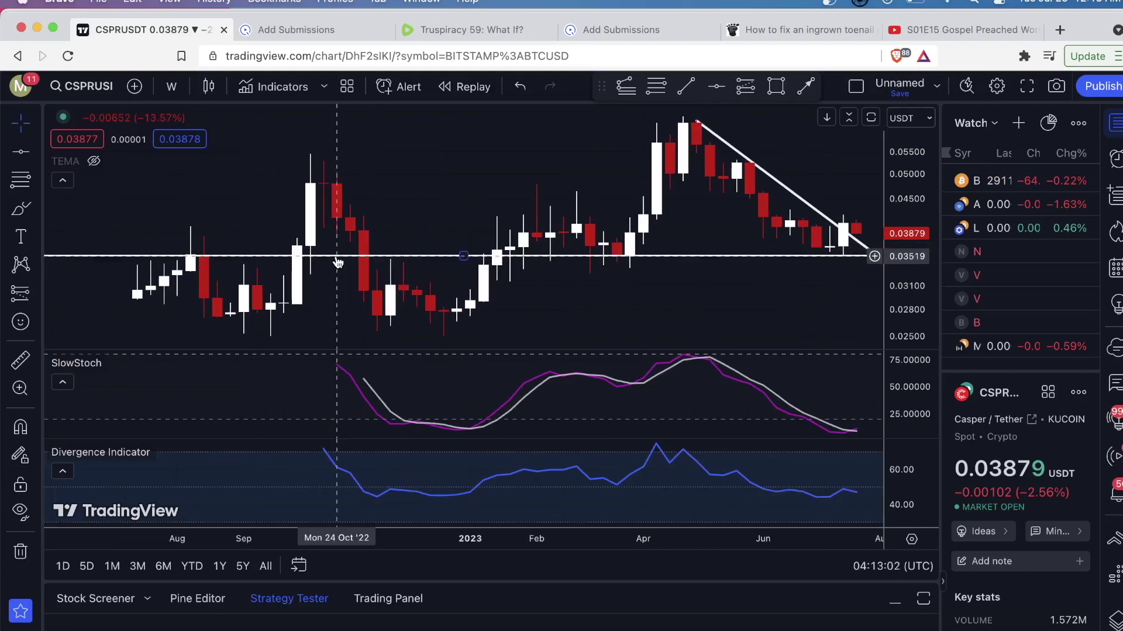
- Select the horizontal line at 0.03524 and review how the weekly candles meet it through 2023
{"action": "left_click", "coordinate": [337, 260]}
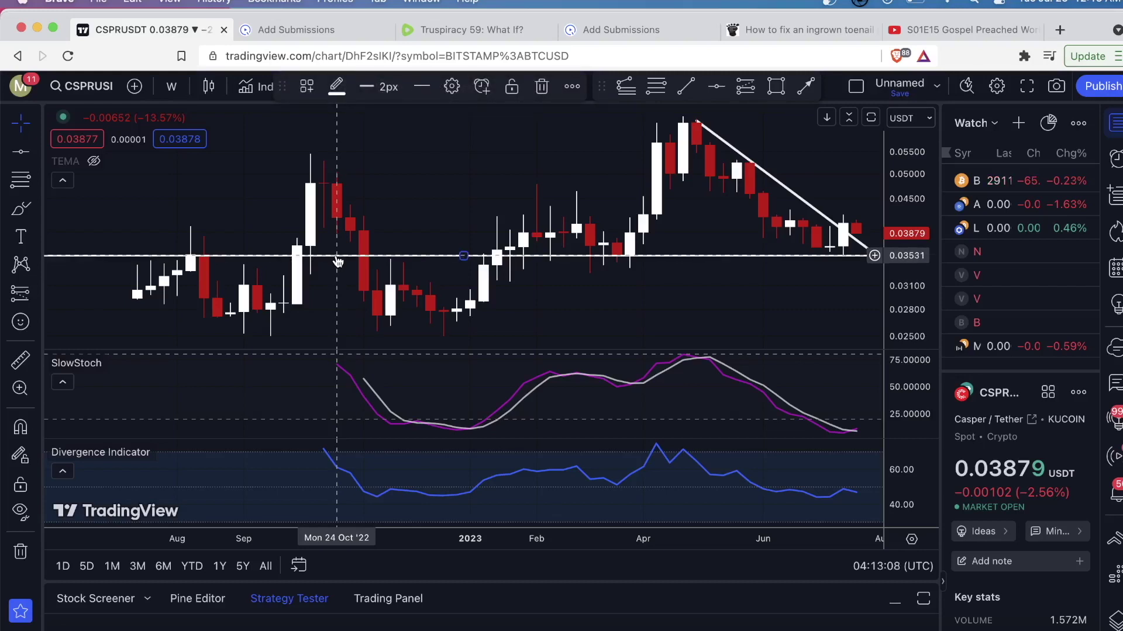
{"action": "scroll", "coordinate": [409, 260], "scroll_direction": "right", "scroll_amount": 5}
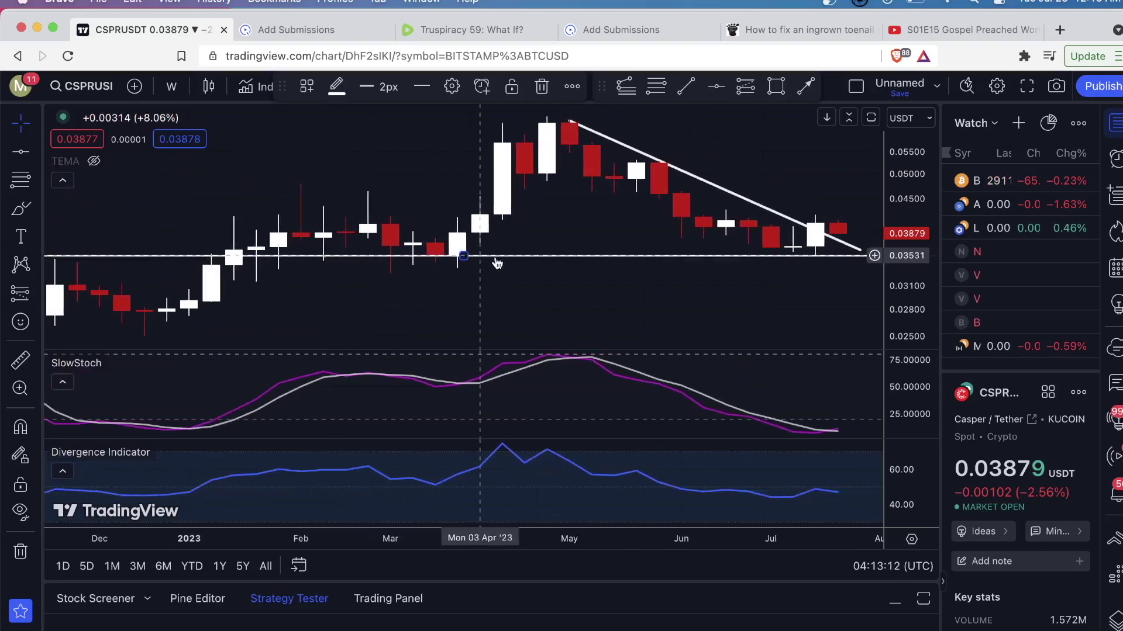
{"action": "scroll", "coordinate": [497, 262], "scroll_direction": "down", "scroll_amount": 2}
{"action": "scroll", "coordinate": [526, 270], "scroll_direction": "down", "scroll_amount": 3}
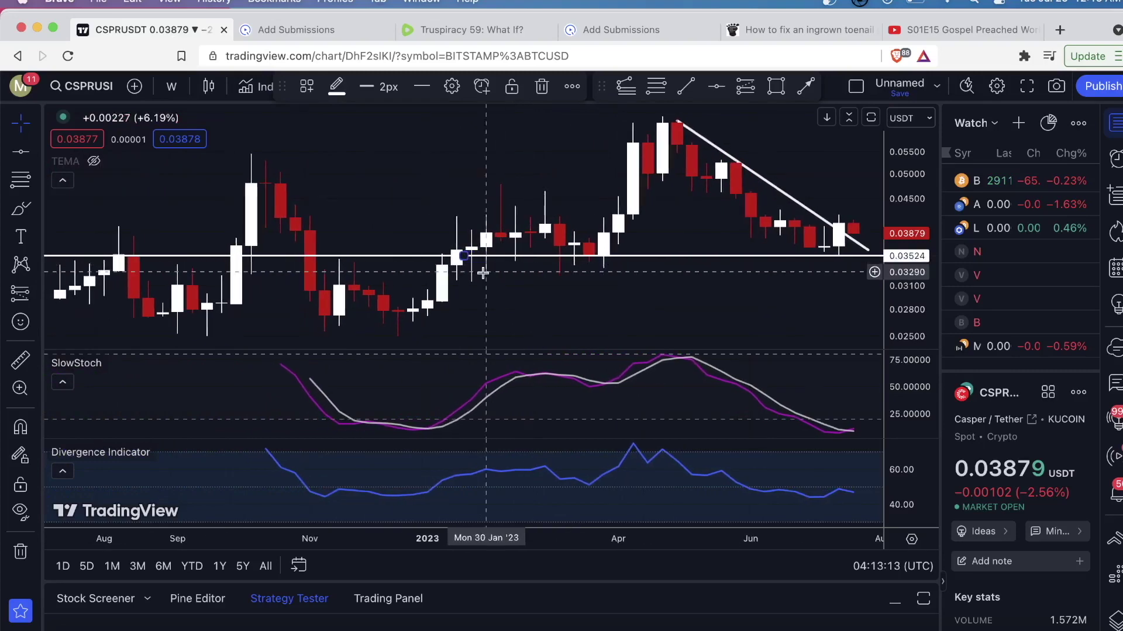
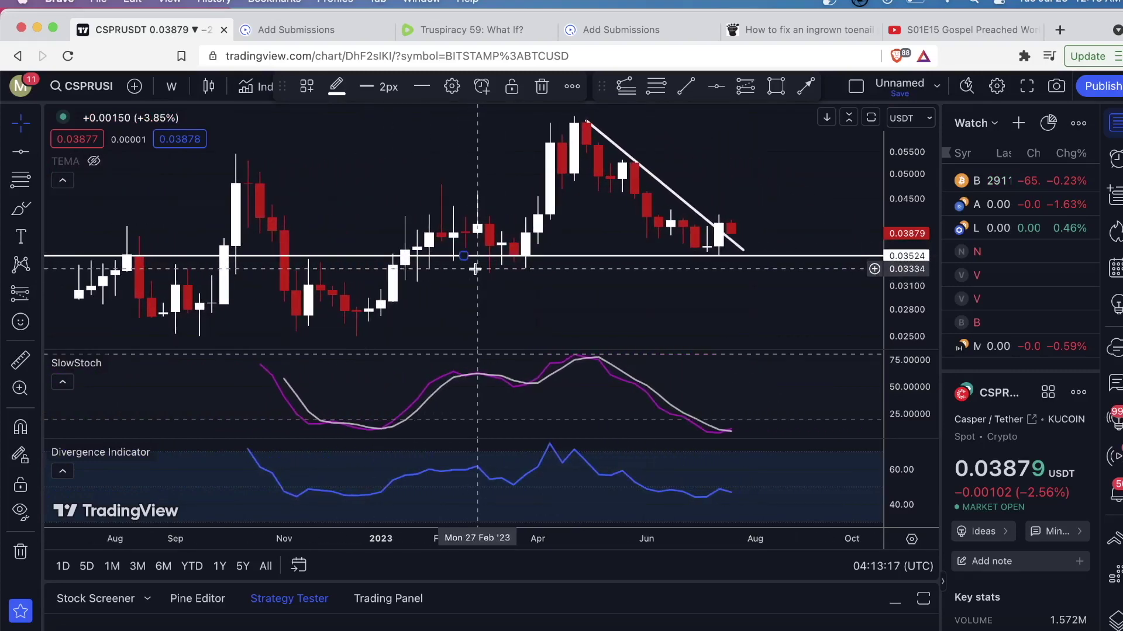
{"action": "scroll", "coordinate": [526, 368], "scroll_direction": "down", "scroll_amount": 2}
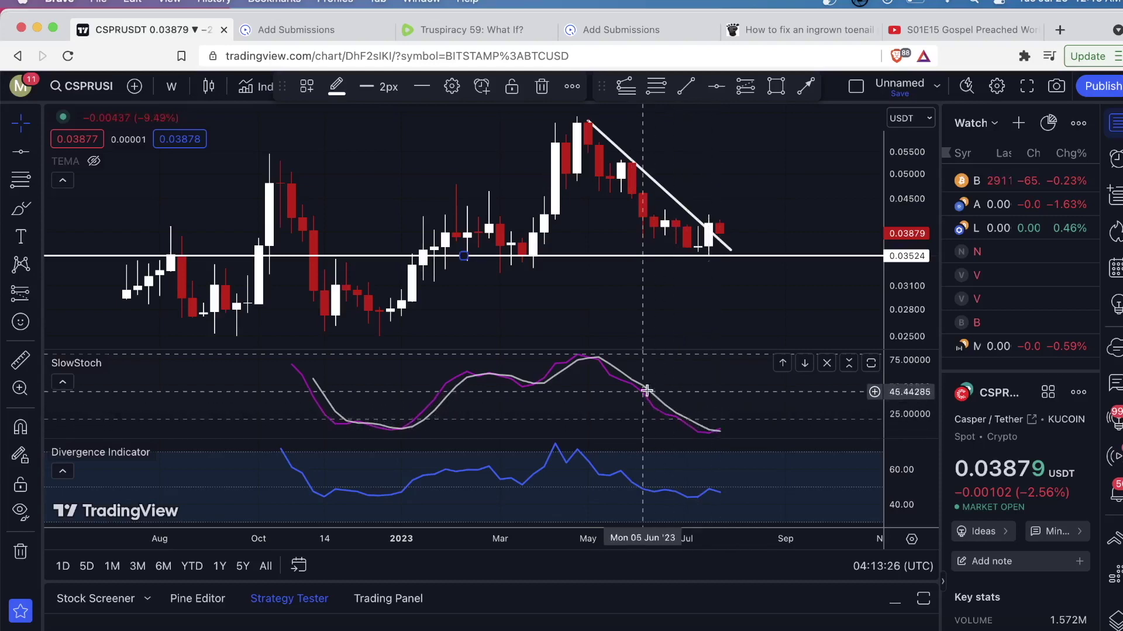
- Maximize the SlowStoch pane to inspect the latest part of its curves, and restore the multi-pane layout
{"action": "double_click", "coordinate": [706, 394]}
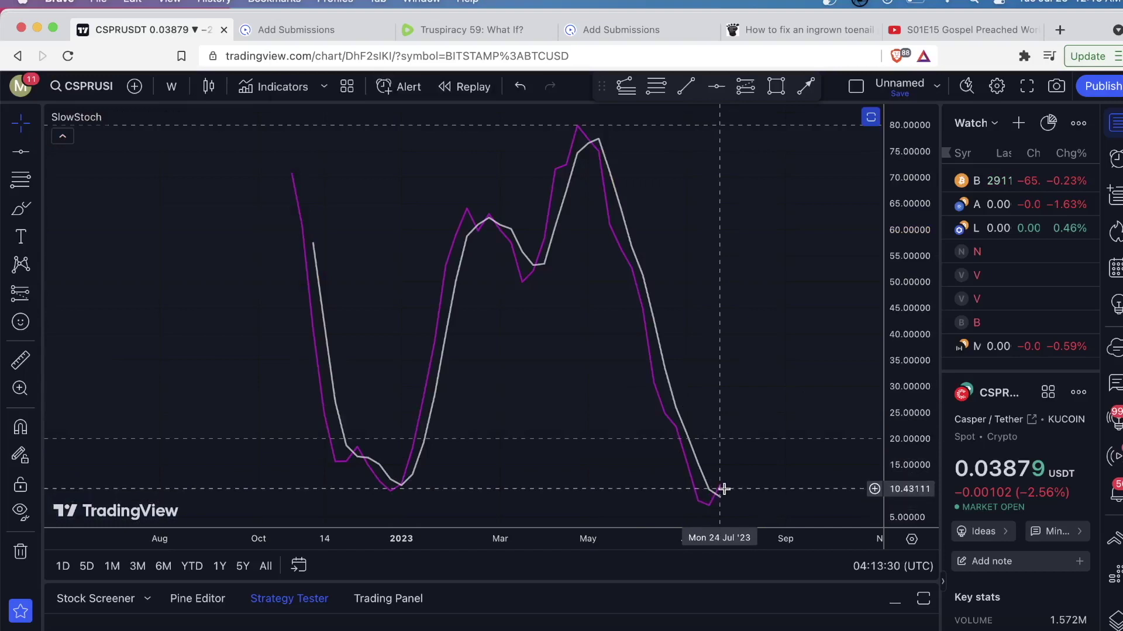
{"action": "double_click", "coordinate": [727, 391]}
{"action": "scroll", "coordinate": [696, 371], "scroll_direction": "up", "scroll_amount": 5}
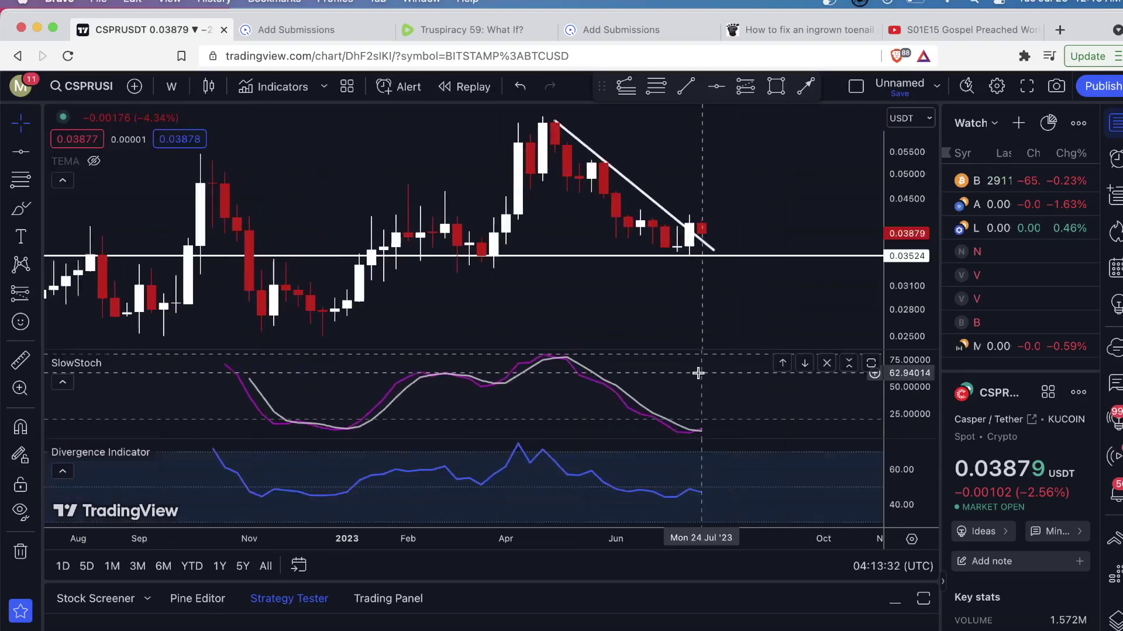
- Maximize the price chart pane and switch the chart interval to 1 day
{"action": "double_click", "coordinate": [409, 181]}
{"action": "scroll", "coordinate": [432, 225], "scroll_direction": "left", "scroll_amount": 3}
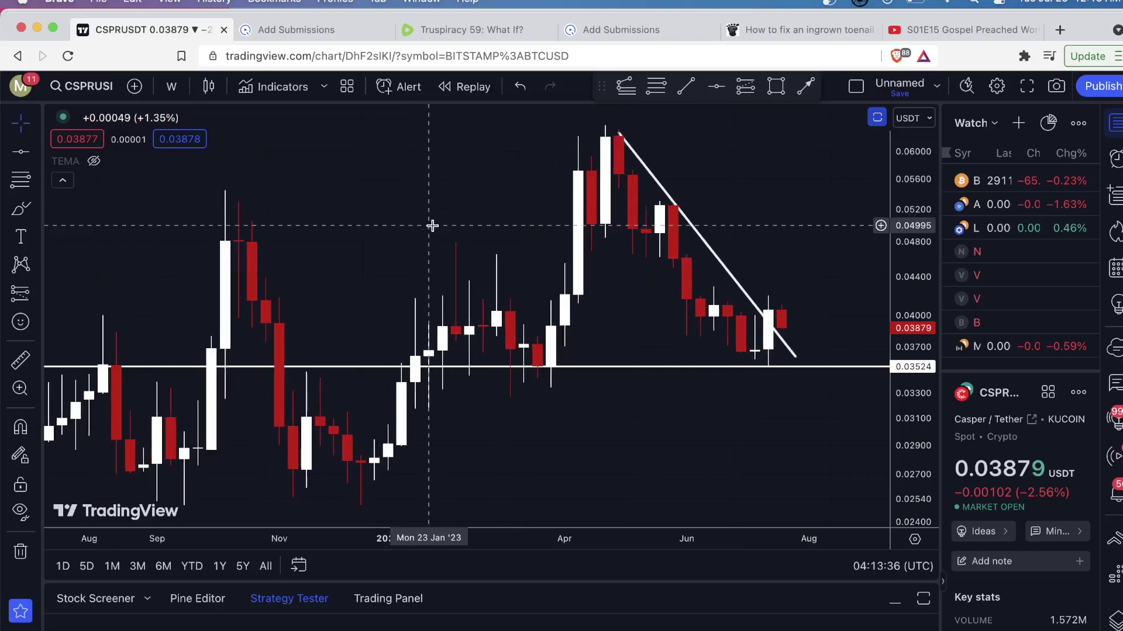
{"action": "left_click", "coordinate": [172, 87]}
{"action": "scroll", "coordinate": [176, 246], "scroll_direction": "down", "scroll_amount": 5}
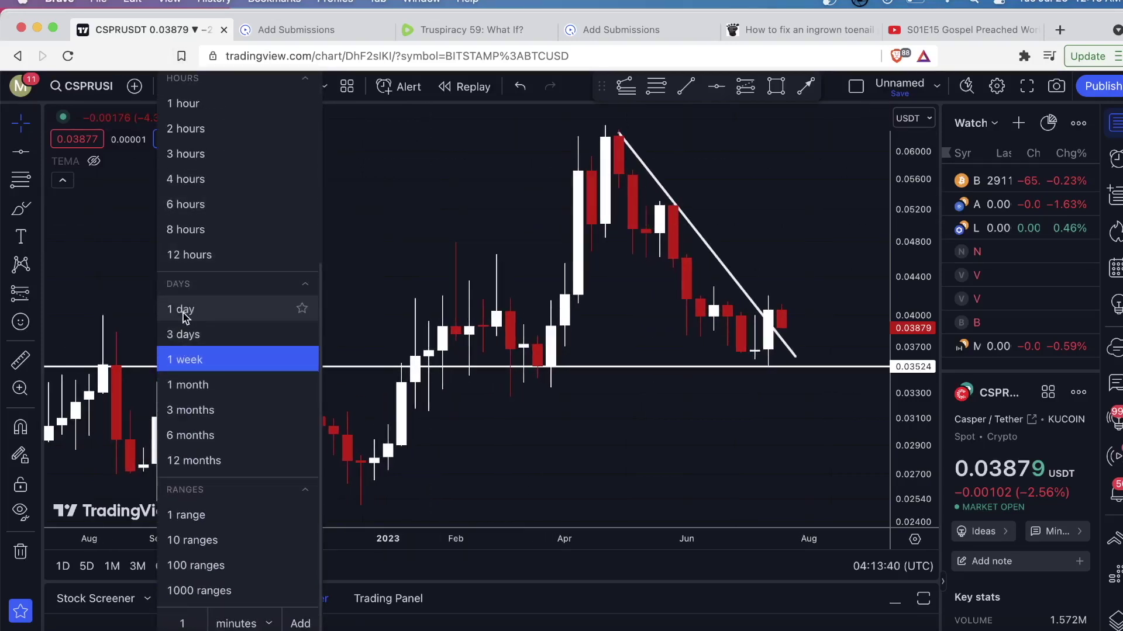
{"action": "left_click", "coordinate": [183, 310]}
- Examine the daily candles along the descending trend line from the early May peak to the late July candles
{"action": "scroll", "coordinate": [293, 301], "scroll_direction": "down", "scroll_amount": 5}
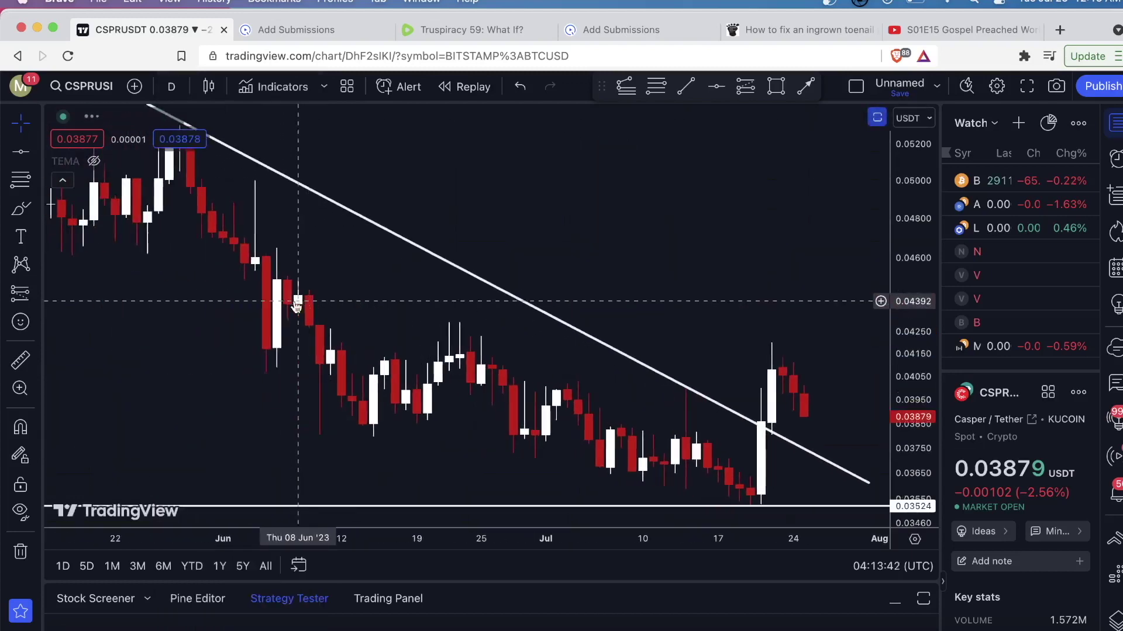
{"action": "scroll", "coordinate": [294, 301], "scroll_direction": "down", "scroll_amount": 3}
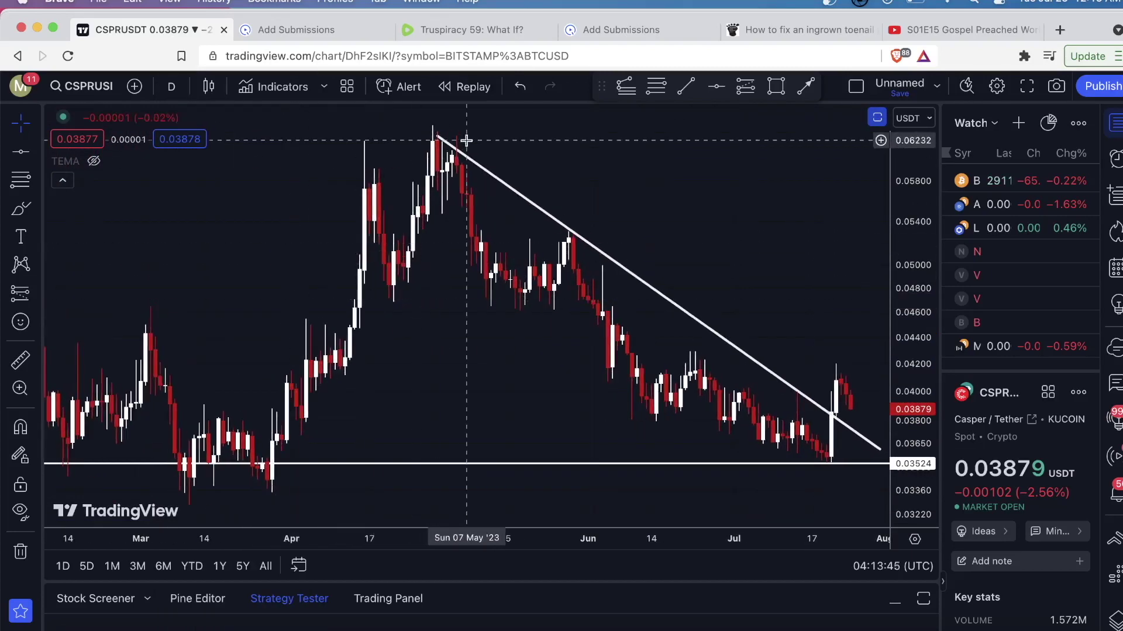
{"action": "scroll", "coordinate": [427, 146], "scroll_direction": "up", "scroll_amount": 2}
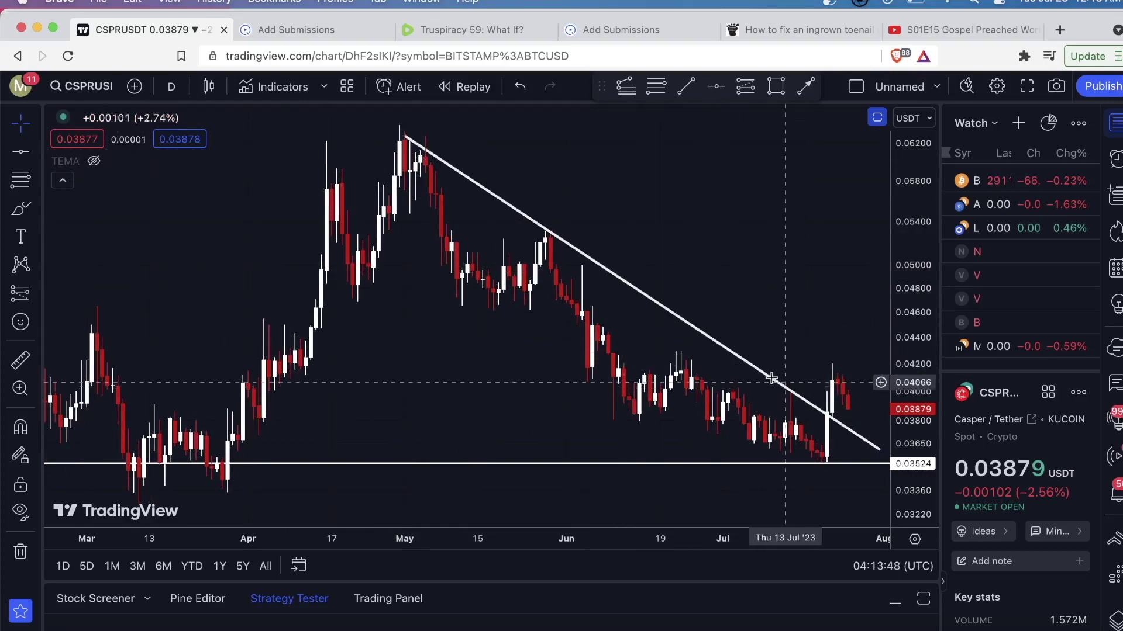
{"action": "scroll", "coordinate": [538, 198], "scroll_direction": "up", "scroll_amount": 1}
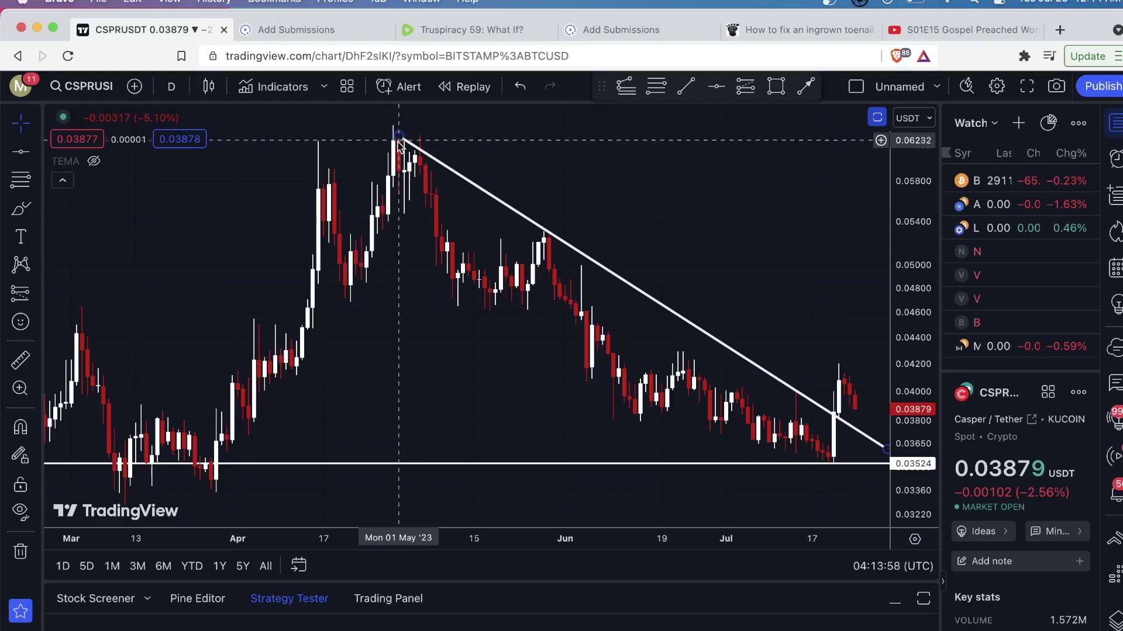
{"action": "scroll", "coordinate": [399, 142], "scroll_direction": "up", "scroll_amount": 1}
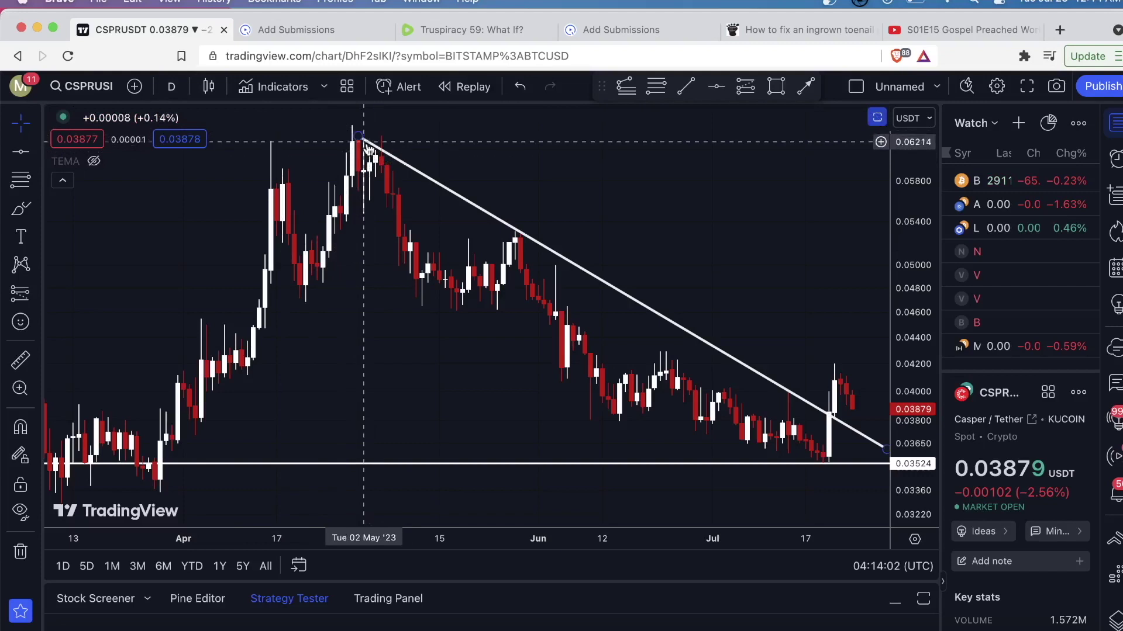
{"action": "scroll", "coordinate": [879, 484], "scroll_direction": "up", "scroll_amount": 1}
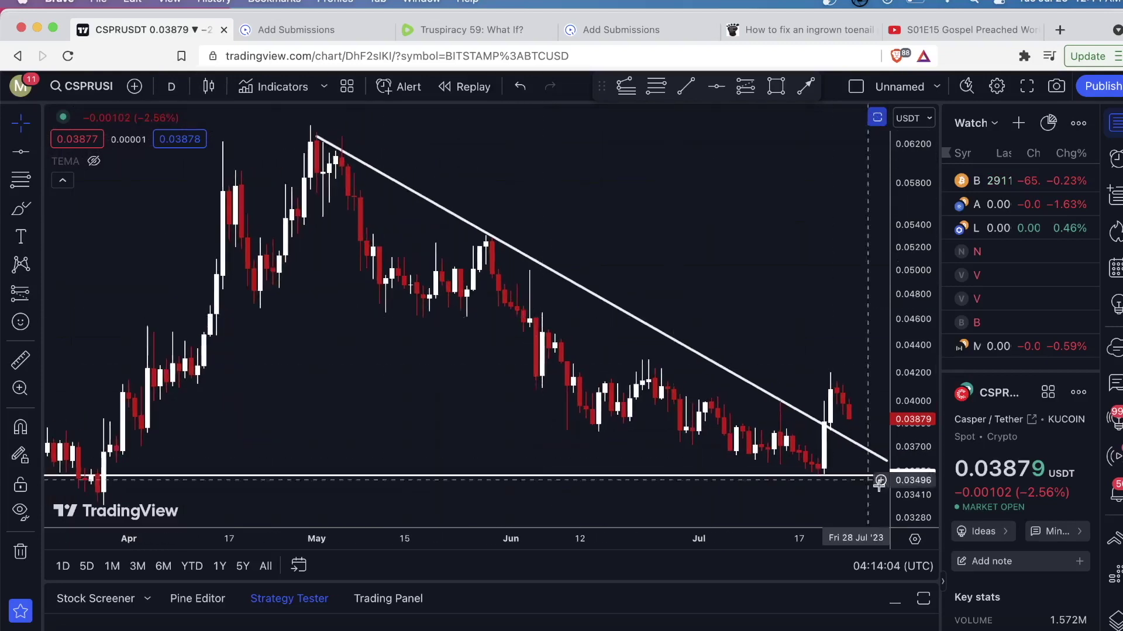
{"action": "scroll", "coordinate": [741, 427], "scroll_direction": "up", "scroll_amount": 2}
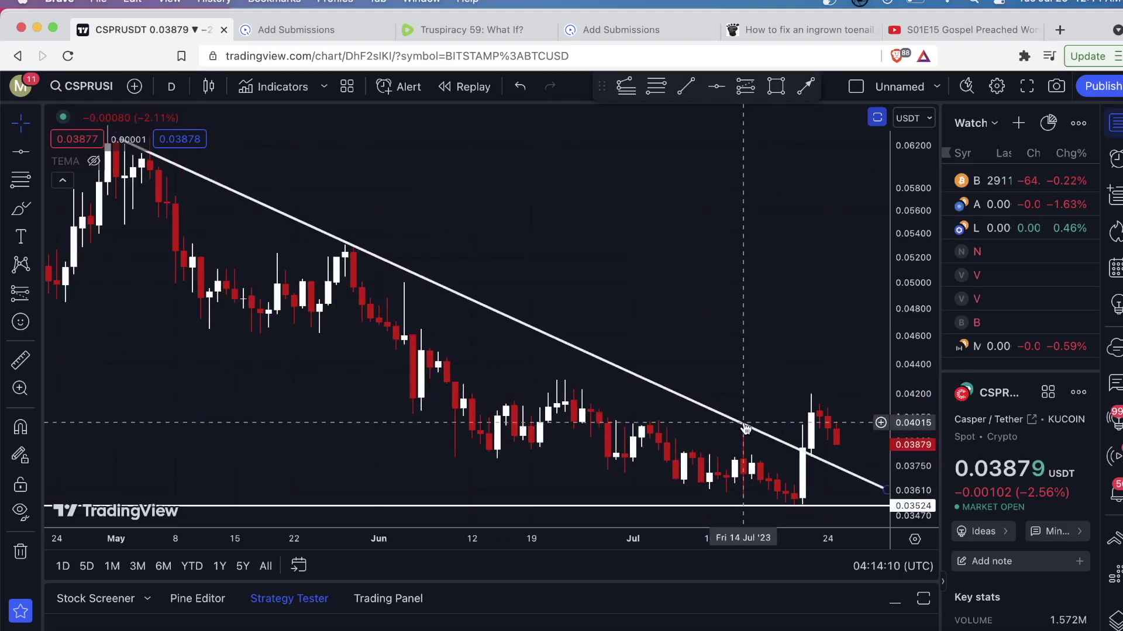
{"action": "scroll", "coordinate": [745, 429], "scroll_direction": "up", "scroll_amount": 2}
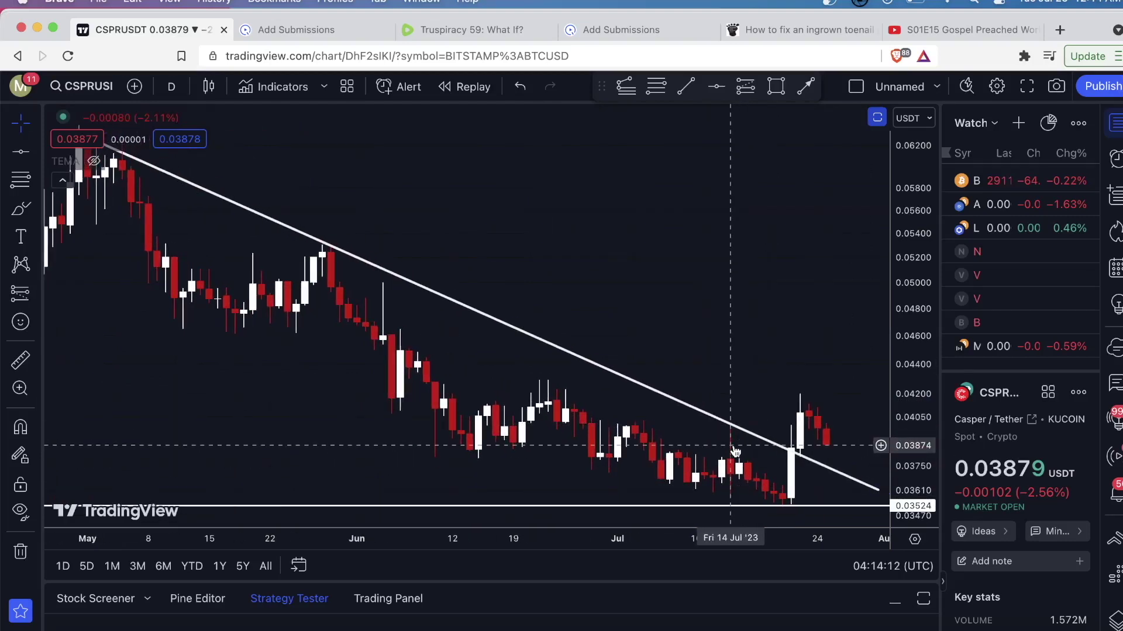
{"action": "scroll", "coordinate": [802, 458], "scroll_direction": "down", "scroll_amount": 3}
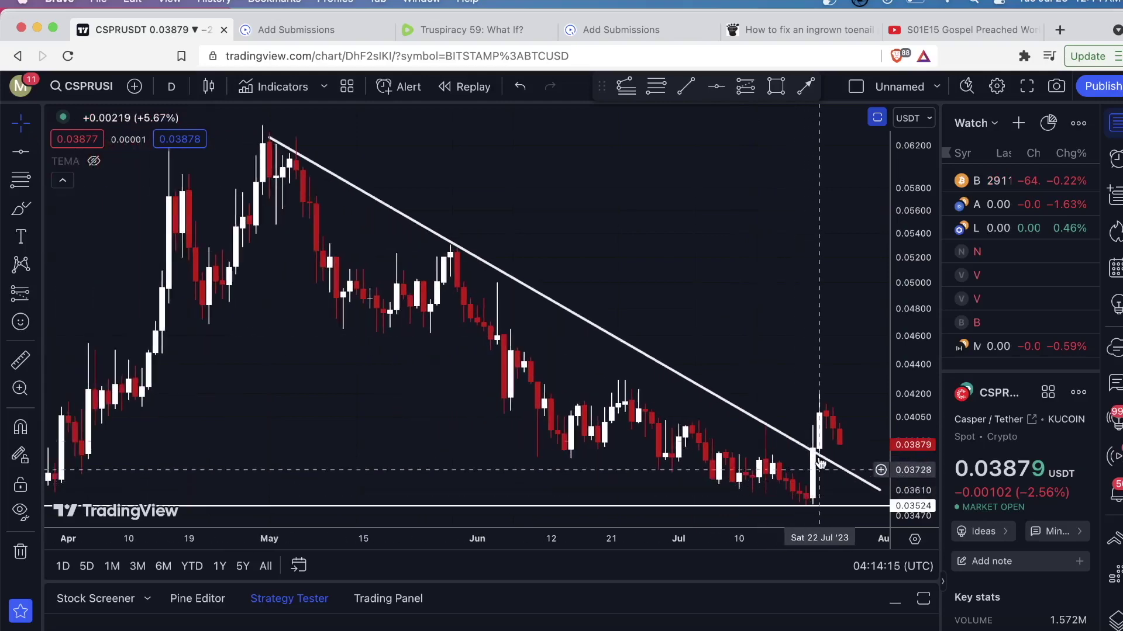
{"action": "scroll", "coordinate": [712, 316], "scroll_direction": "down", "scroll_amount": 5}
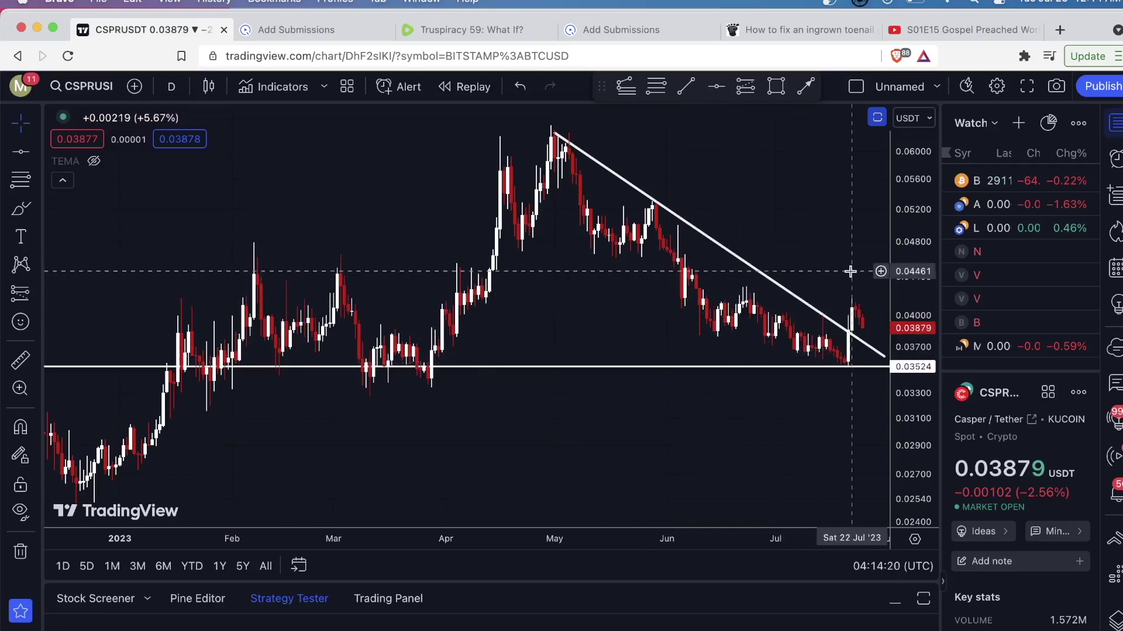
{"action": "scroll", "coordinate": [746, 254], "scroll_direction": "up", "scroll_amount": 1}
{"action": "scroll", "coordinate": [746, 254], "scroll_direction": "up", "scroll_amount": 4}
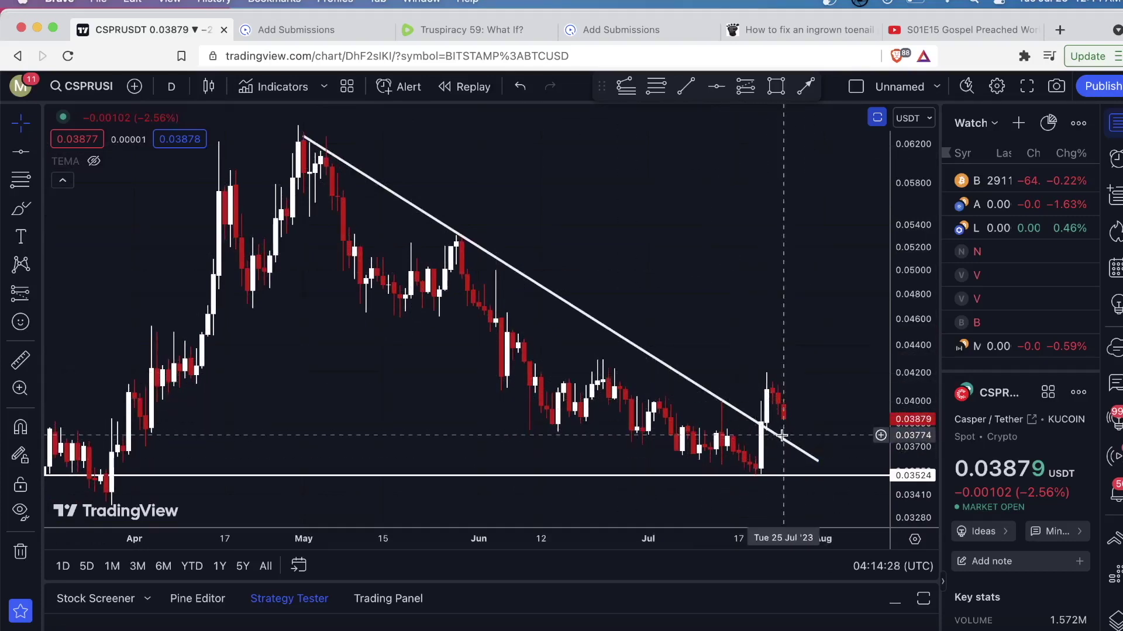
{"action": "scroll", "coordinate": [676, 393], "scroll_direction": "up", "scroll_amount": 5}
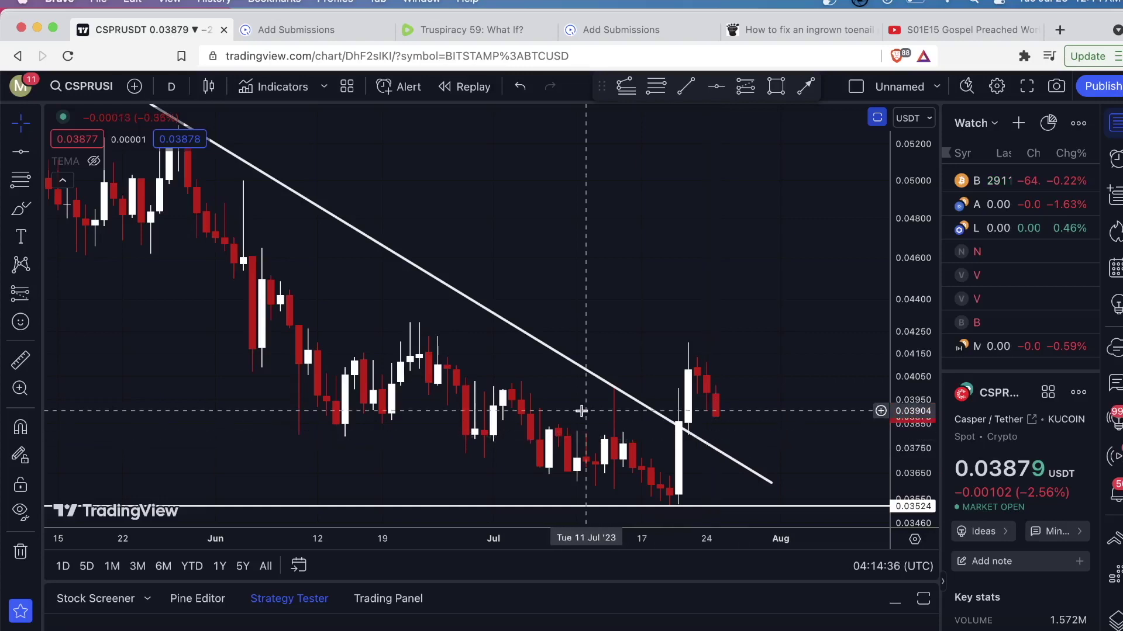
{"action": "scroll", "coordinate": [564, 404], "scroll_direction": "up", "scroll_amount": 1}
- Draw a Fib Retracement on the daily chart from the July low at about 0.03526 to the July high at about 0.04205
{"action": "left_click", "coordinate": [39, 179]}
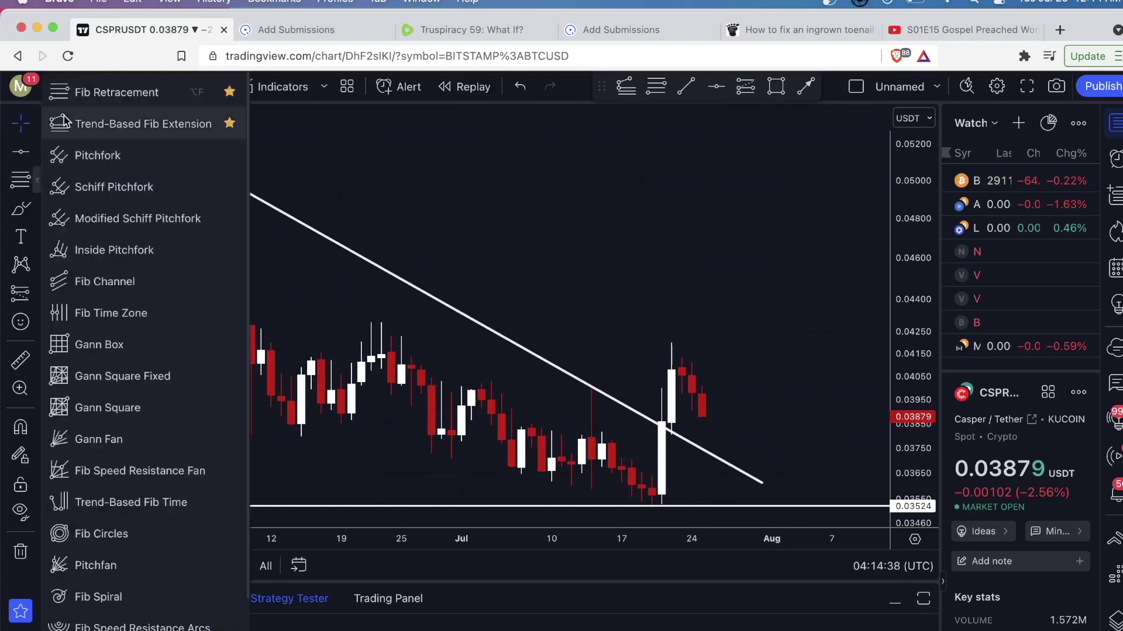
{"action": "left_click", "coordinate": [87, 91]}
{"action": "scroll", "coordinate": [503, 328], "scroll_direction": "up", "scroll_amount": 1}
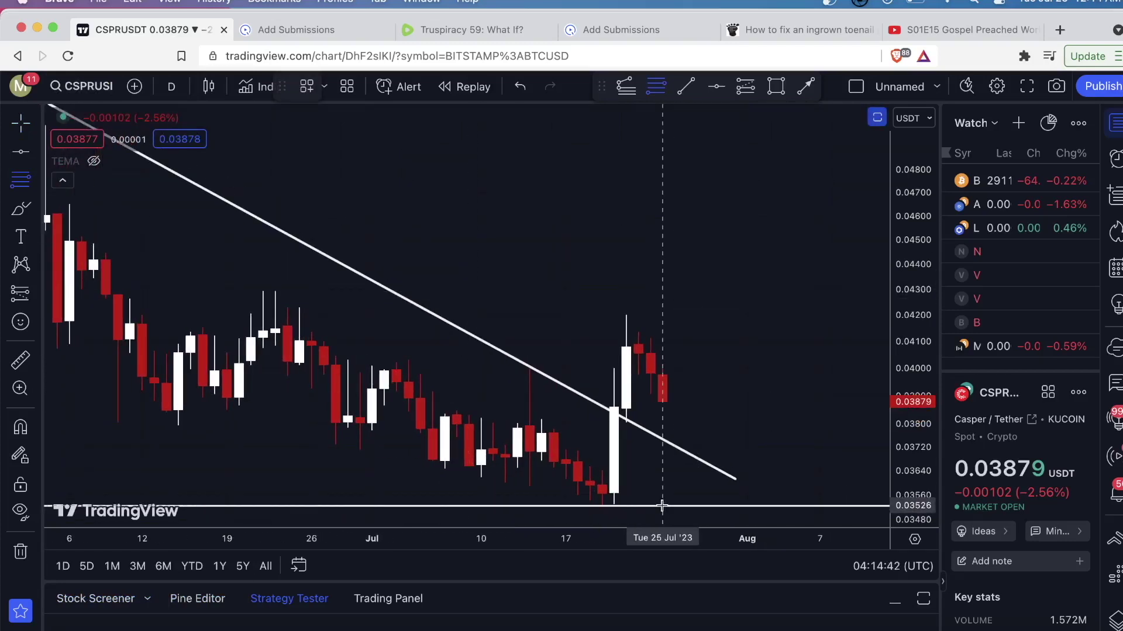
{"action": "left_click", "coordinate": [662, 505]}
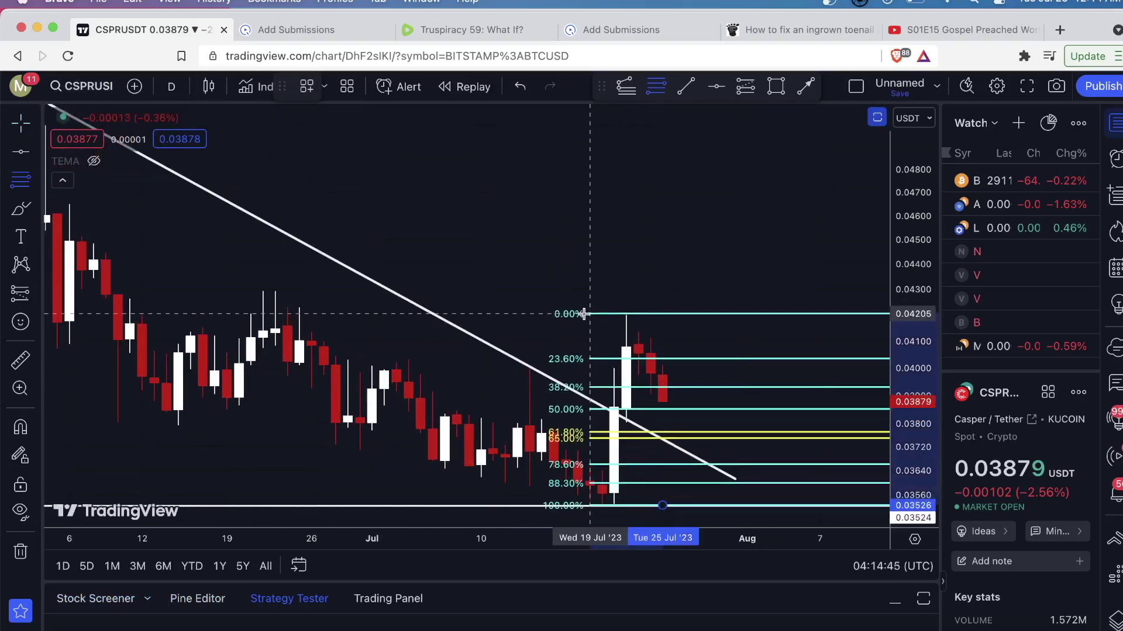
{"action": "left_click", "coordinate": [584, 314]}
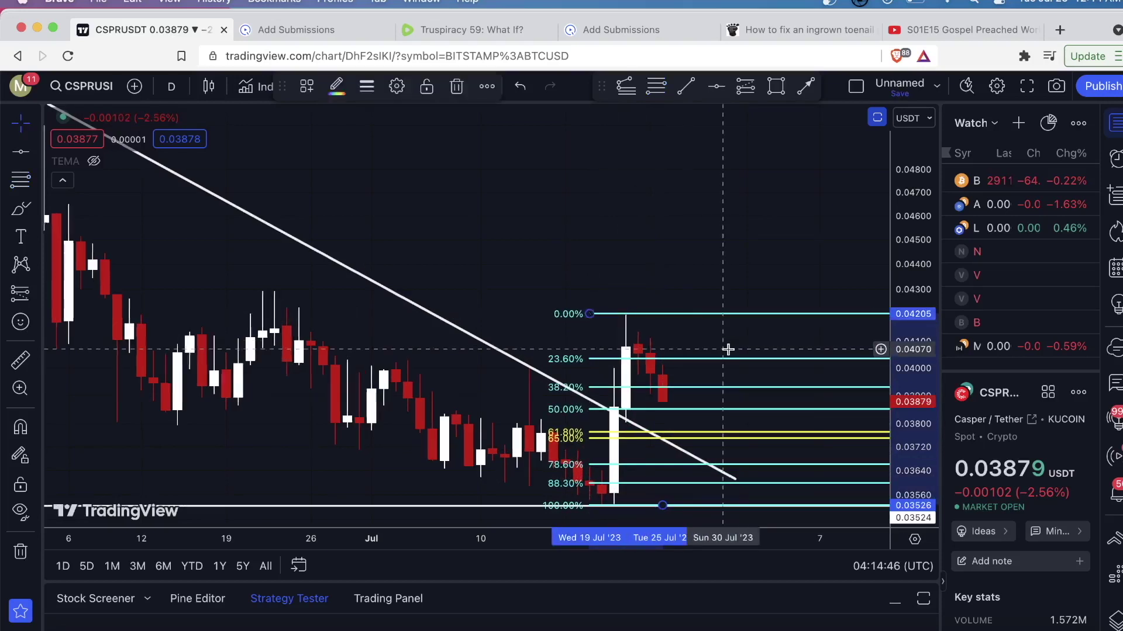
{"action": "scroll", "coordinate": [726, 351], "scroll_direction": "up", "scroll_amount": 2}
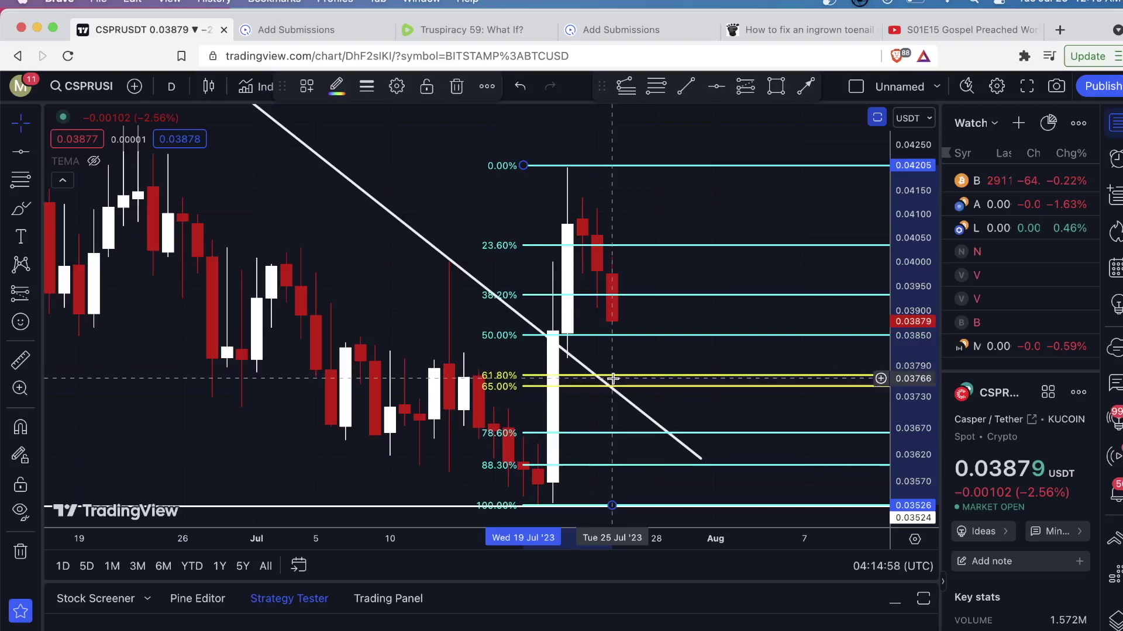
- Examine the late July daily candles against the retracement levels and the descending trend line, and deselect the Fib Retracement
{"action": "scroll", "coordinate": [573, 345], "scroll_direction": "down", "scroll_amount": 5}
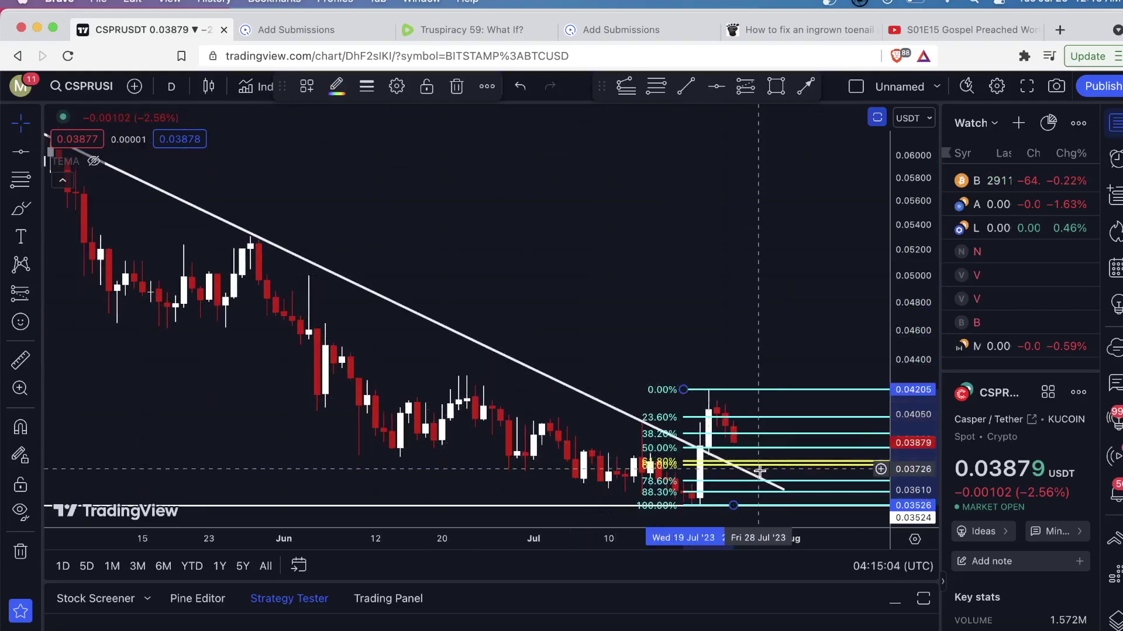
{"action": "scroll", "coordinate": [693, 391], "scroll_direction": "up", "scroll_amount": 1}
{"action": "scroll", "coordinate": [693, 391], "scroll_direction": "up", "scroll_amount": 1}
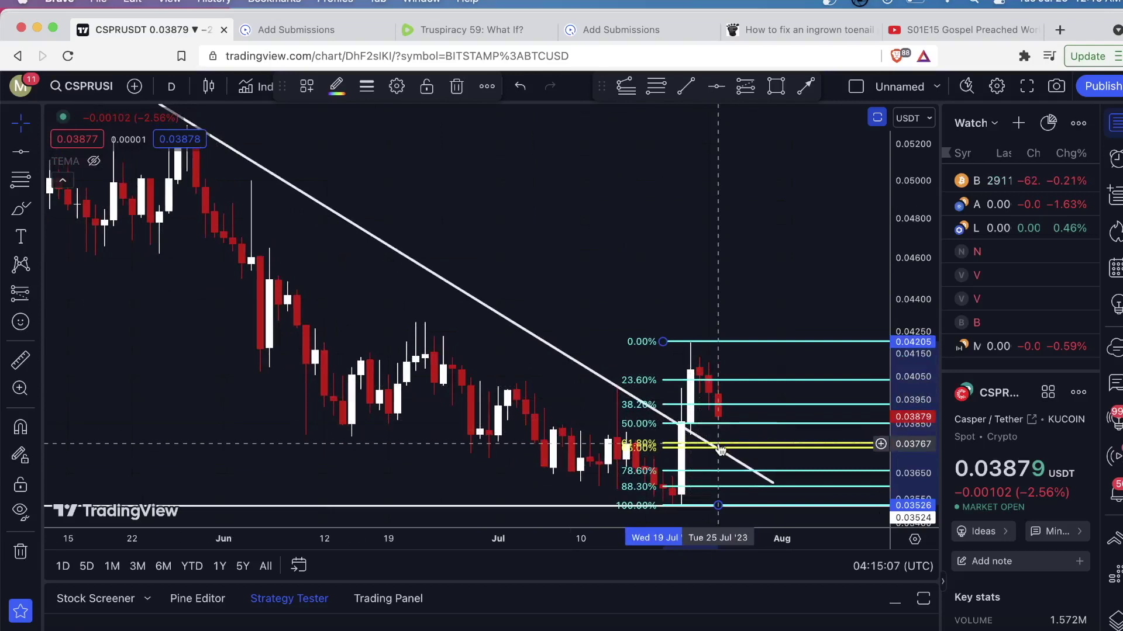
{"action": "scroll", "coordinate": [721, 450], "scroll_direction": "up", "scroll_amount": 2}
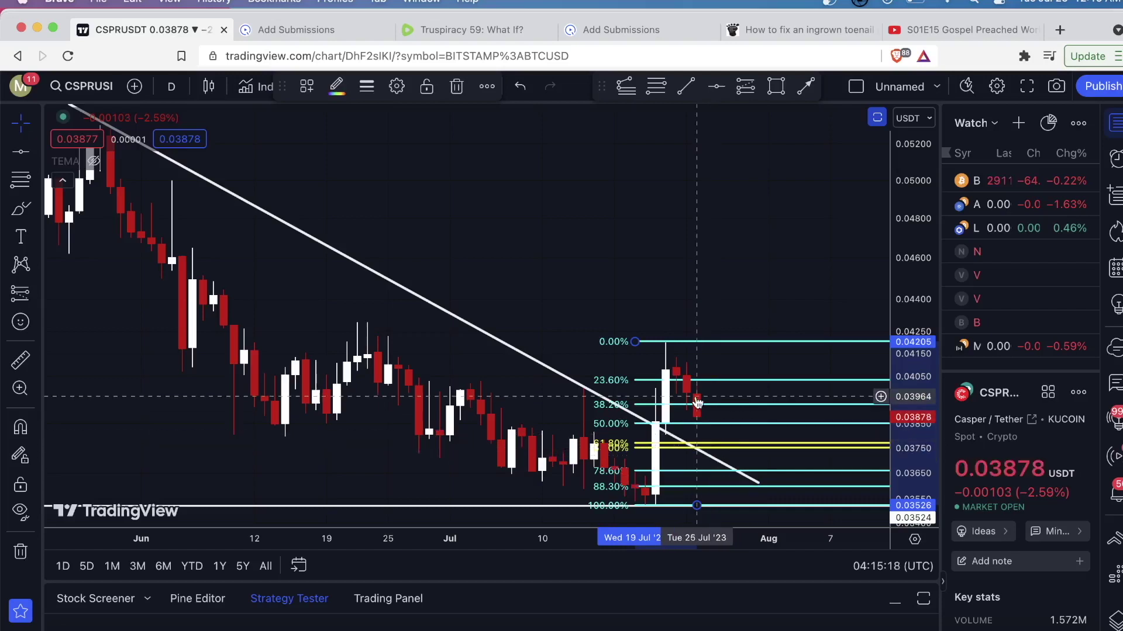
{"action": "left_click", "coordinate": [682, 431]}
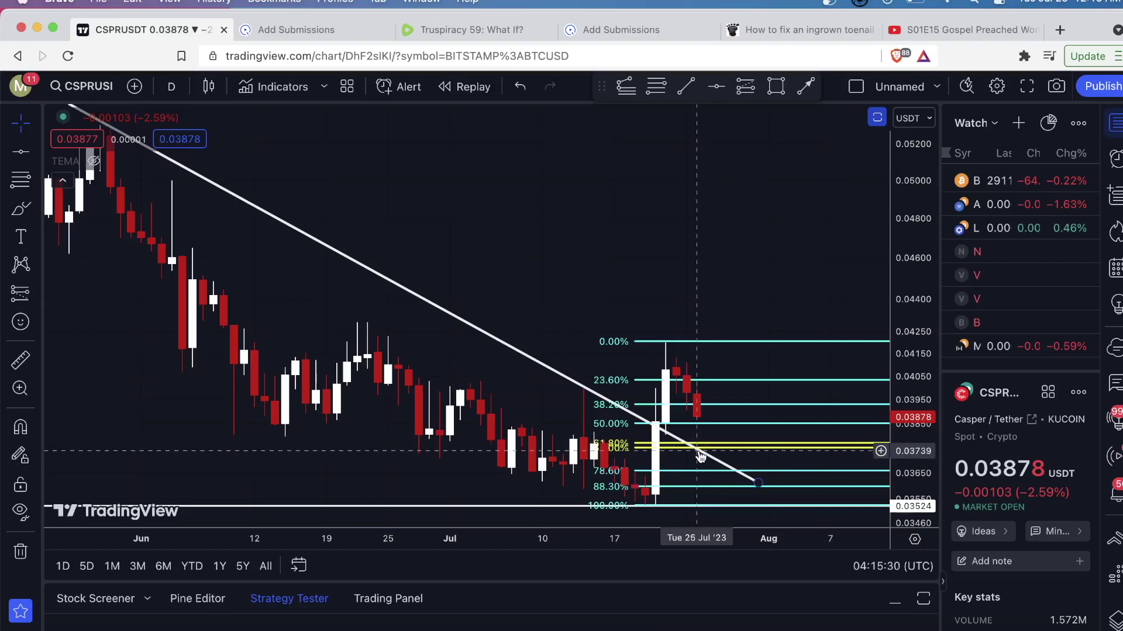
{"action": "scroll", "coordinate": [714, 400], "scroll_direction": "up", "scroll_amount": 1}
{"action": "scroll", "coordinate": [715, 400], "scroll_direction": "up", "scroll_amount": 1}
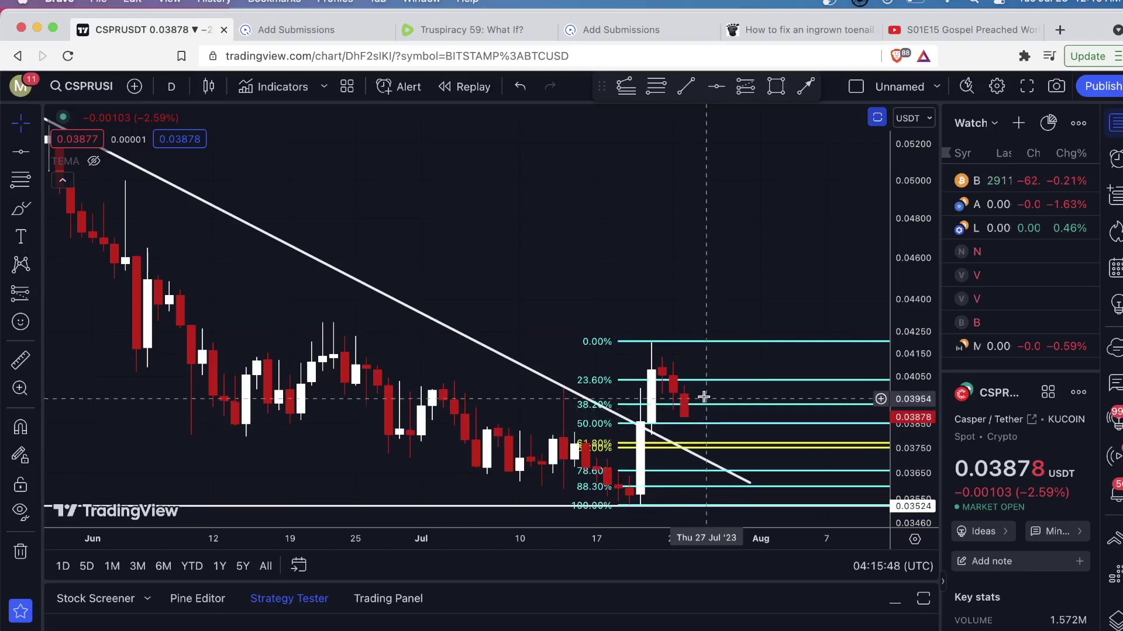
{"action": "scroll", "coordinate": [704, 386], "scroll_direction": "down", "scroll_amount": 1}
{"action": "scroll", "coordinate": [704, 386], "scroll_direction": "down", "scroll_amount": 4}
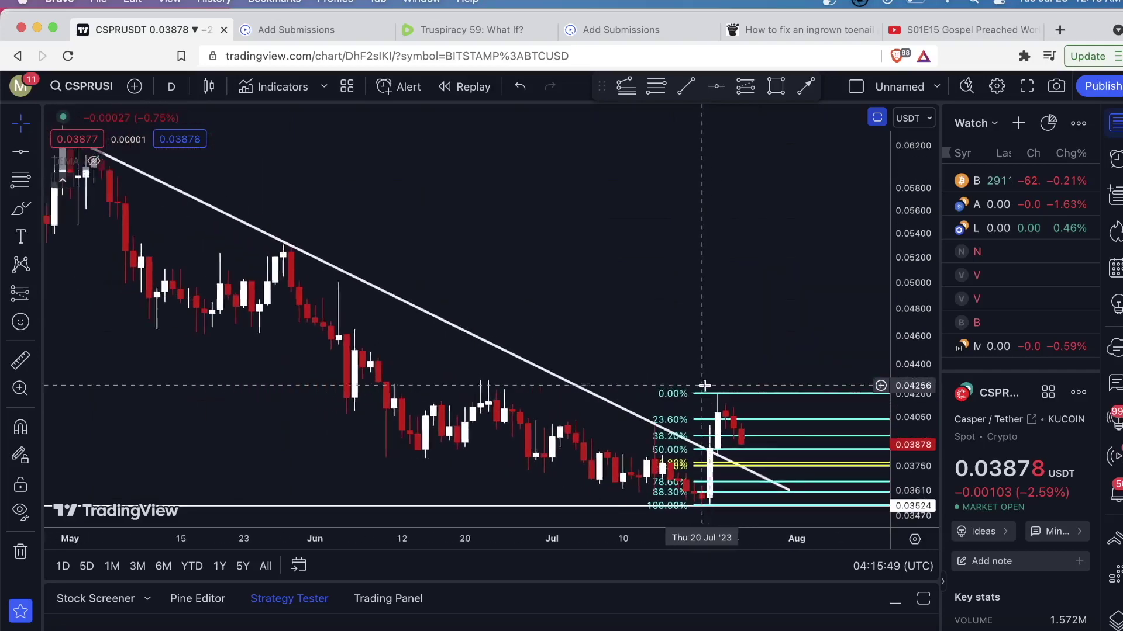
- Switch the chart interval to 1 week and delete the Fib Retracement of the July move
{"action": "left_click", "coordinate": [169, 89]}
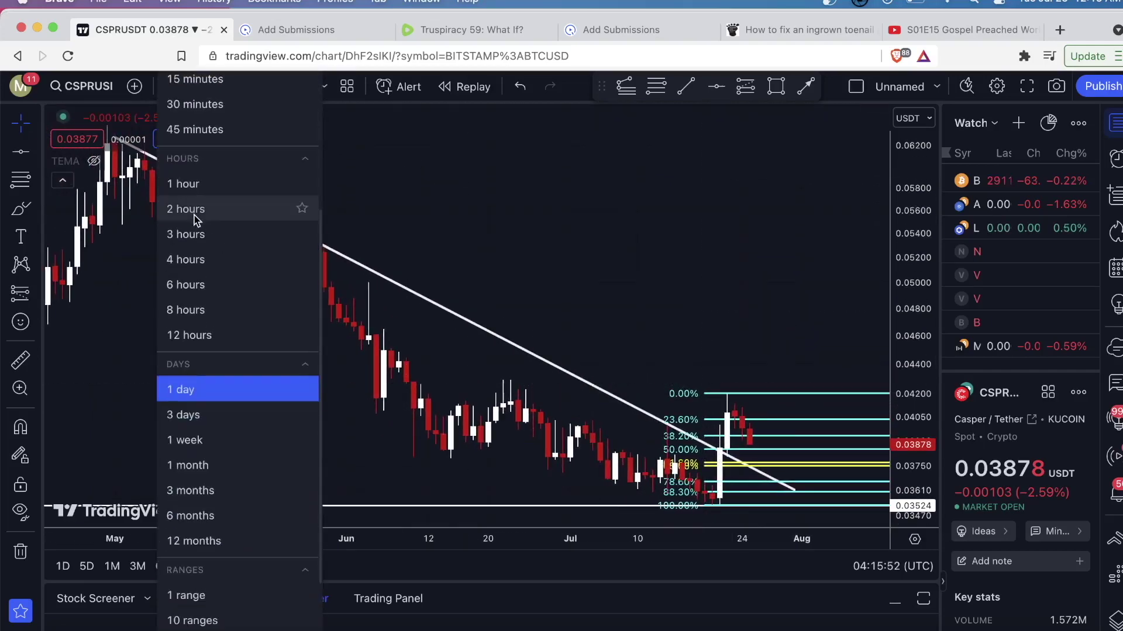
{"action": "left_click", "coordinate": [189, 440]}
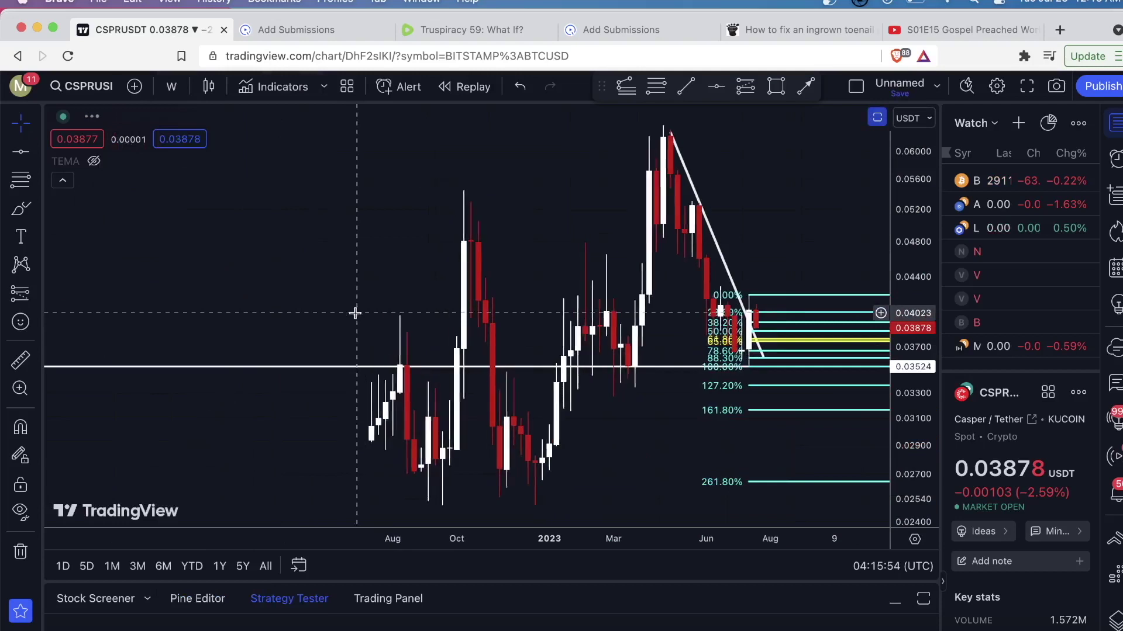
{"action": "key", "text": "Delete"}
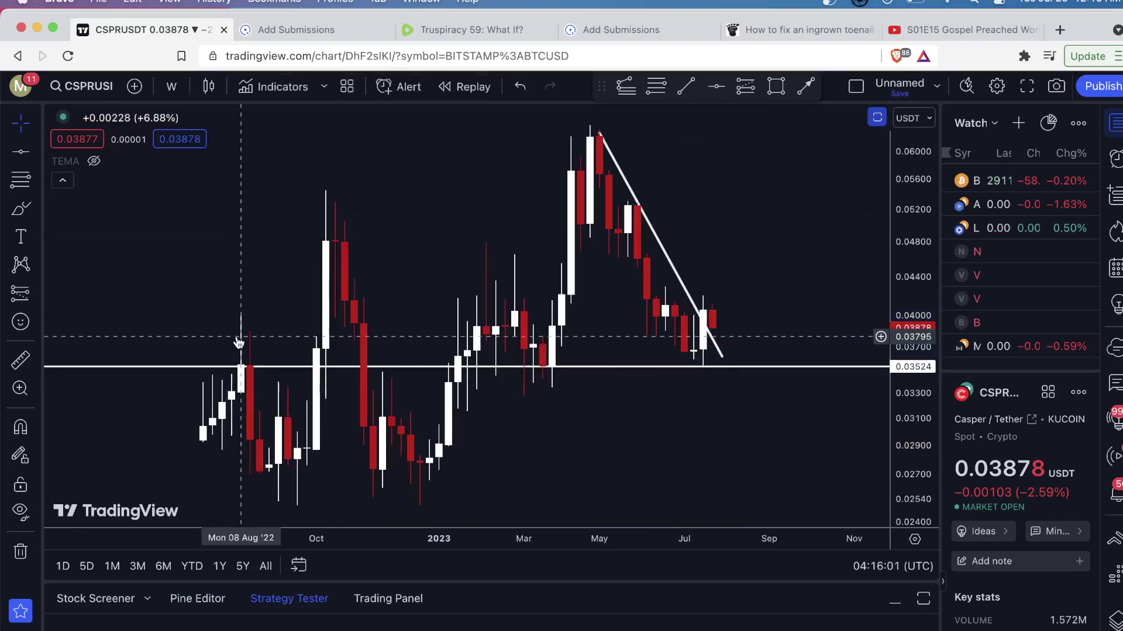
- Draw a Fib Retracement on the weekly chart from the low at about 0.02501 to the peak just before May 2023
{"action": "left_click", "coordinate": [36, 180]}
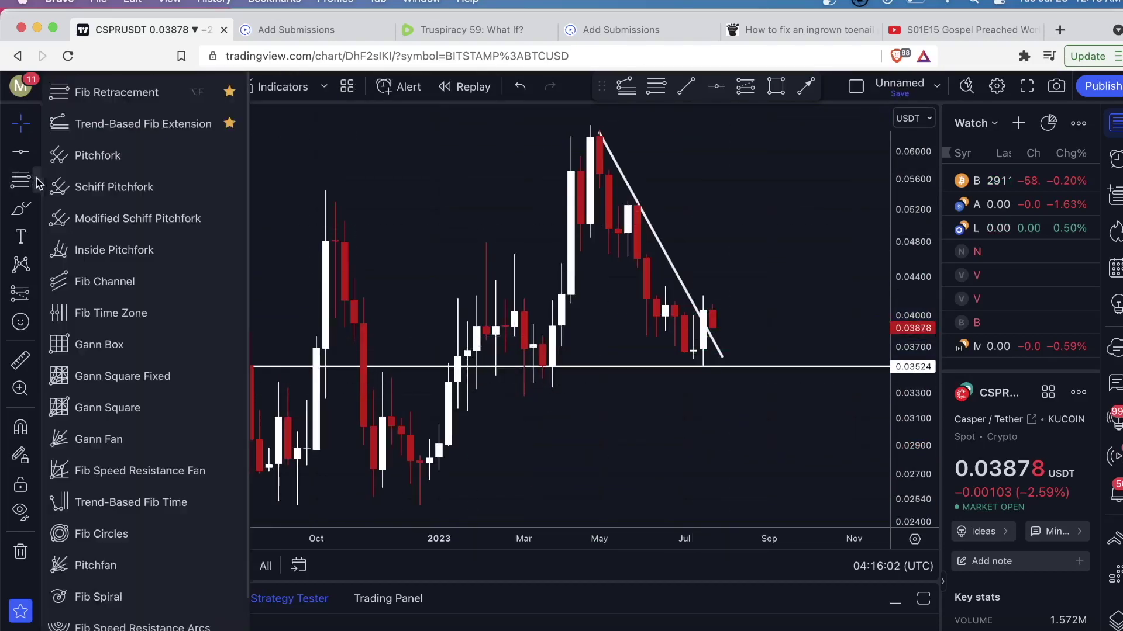
{"action": "left_click", "coordinate": [109, 95]}
{"action": "scroll", "coordinate": [471, 243], "scroll_direction": "up", "scroll_amount": 2}
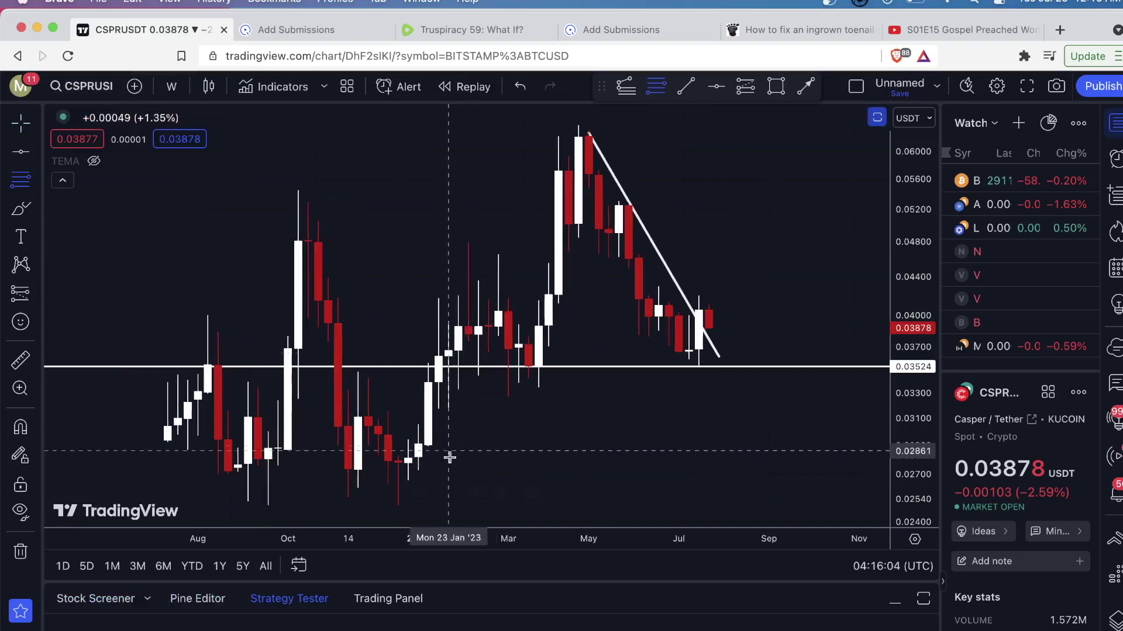
{"action": "left_click", "coordinate": [555, 506]}
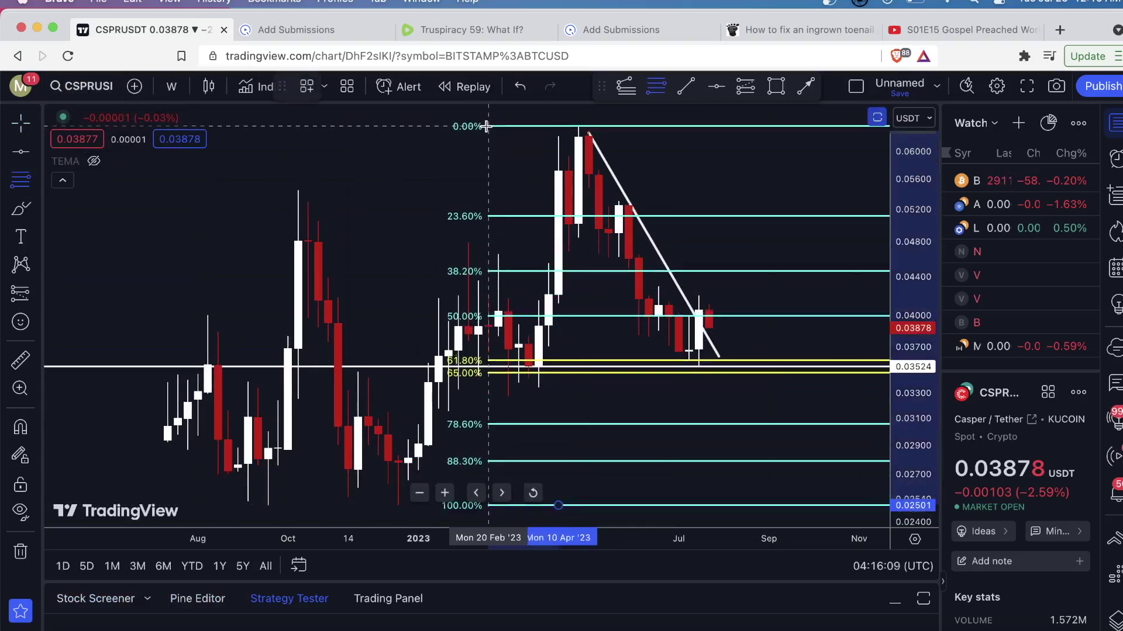
{"action": "left_click", "coordinate": [486, 127]}
{"action": "scroll", "coordinate": [431, 206], "scroll_direction": "up", "scroll_amount": 3}
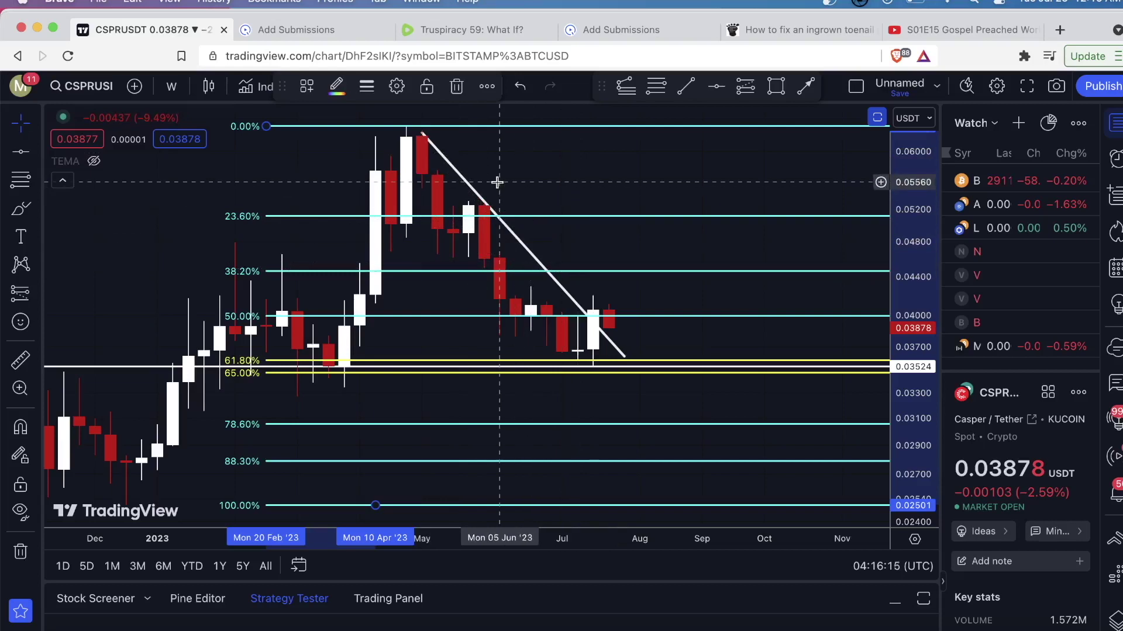
- Examine how the July weekly candles meet the 50%, 61.8% and 65% retracement levels and the horizontal support line
{"action": "scroll", "coordinate": [578, 220], "scroll_direction": "up", "scroll_amount": 1}
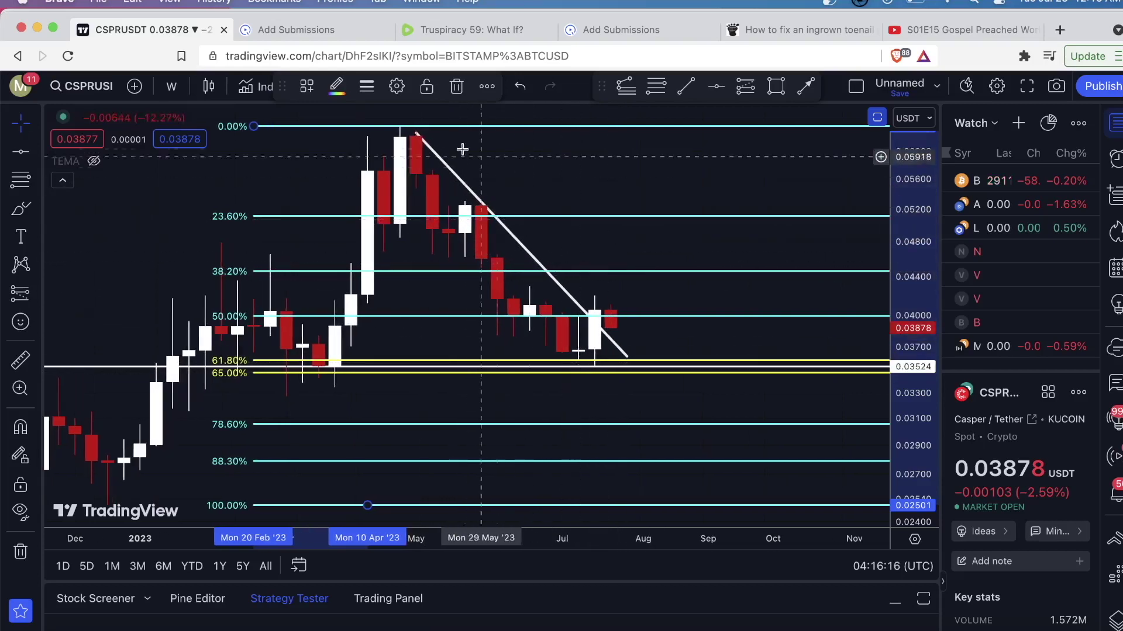
{"action": "scroll", "coordinate": [601, 371], "scroll_direction": "up", "scroll_amount": 2}
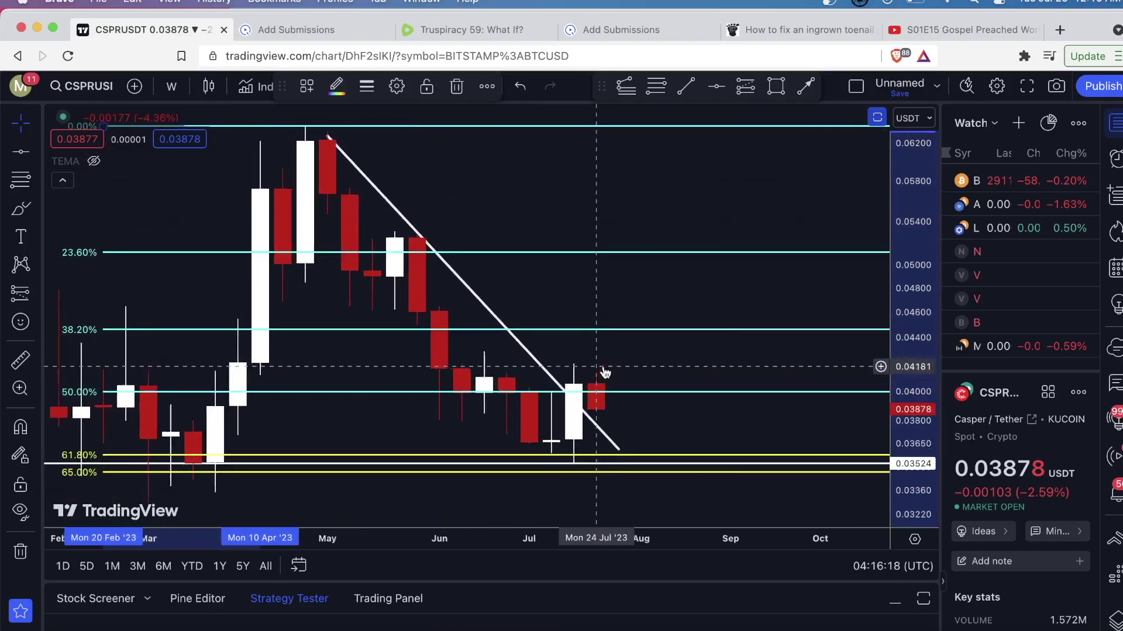
{"action": "scroll", "coordinate": [598, 456], "scroll_direction": "down", "scroll_amount": 1}
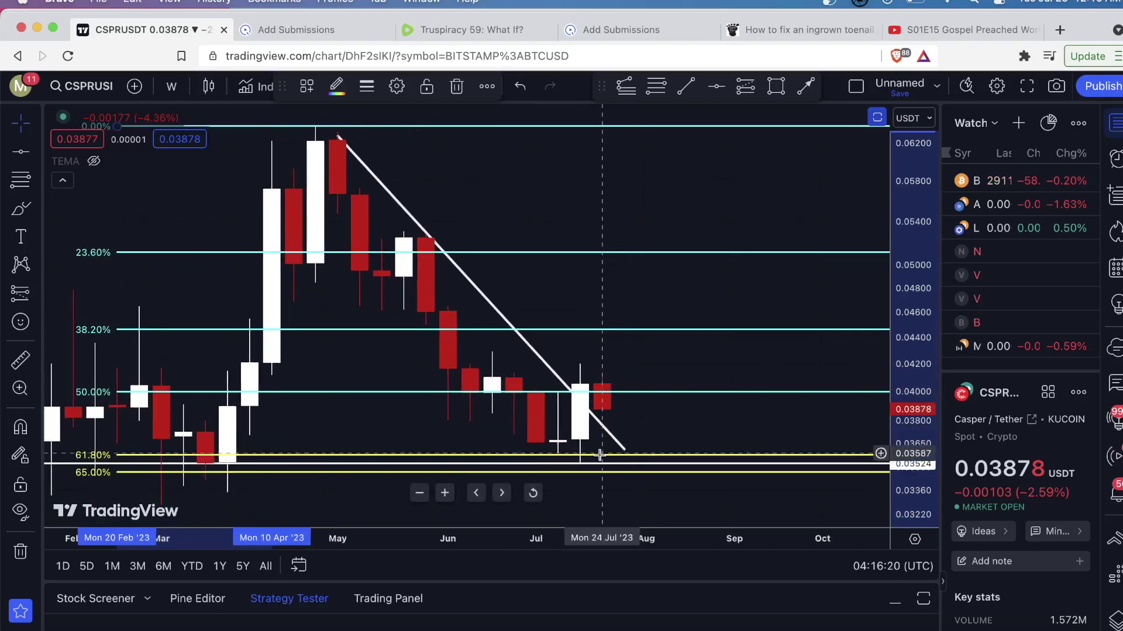
{"action": "scroll", "coordinate": [599, 450], "scroll_direction": "down", "scroll_amount": 1}
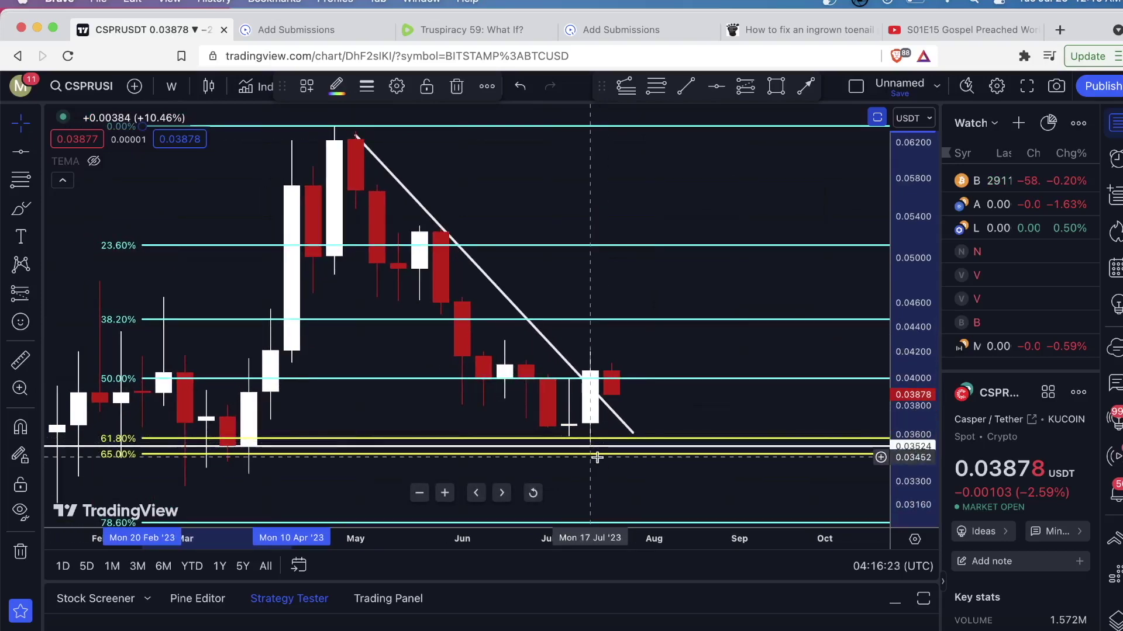
{"action": "scroll", "coordinate": [620, 450], "scroll_direction": "down", "scroll_amount": 2}
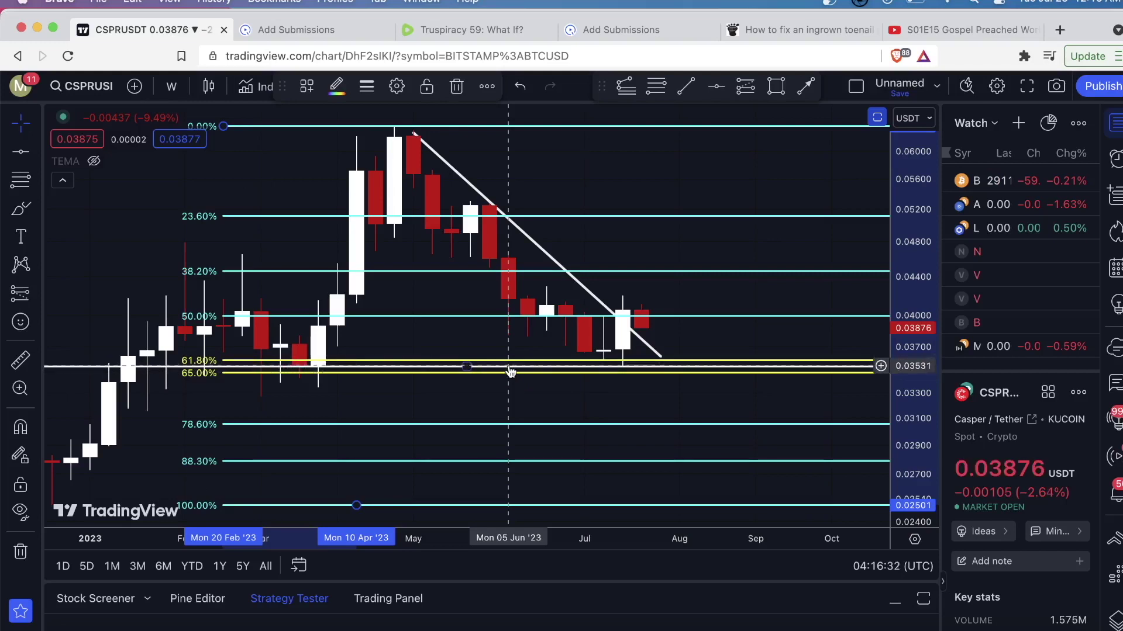
{"action": "scroll", "coordinate": [511, 374], "scroll_direction": "up", "scroll_amount": 3}
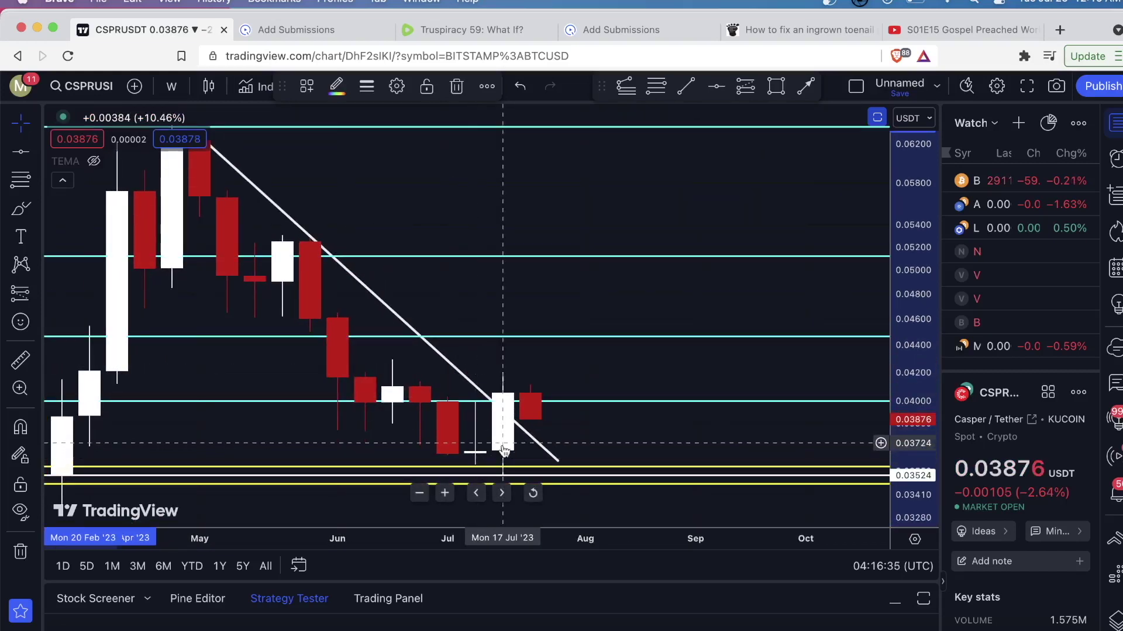
{"action": "scroll", "coordinate": [579, 445], "scroll_direction": "left", "scroll_amount": 3}
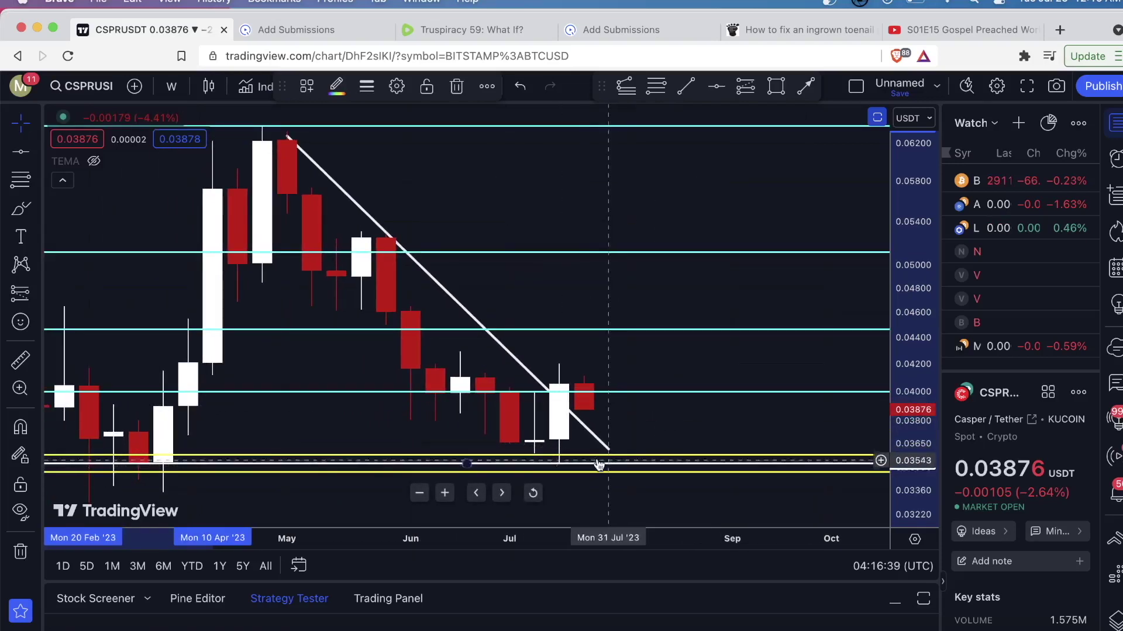
{"action": "scroll", "coordinate": [636, 453], "scroll_direction": "down", "scroll_amount": 5}
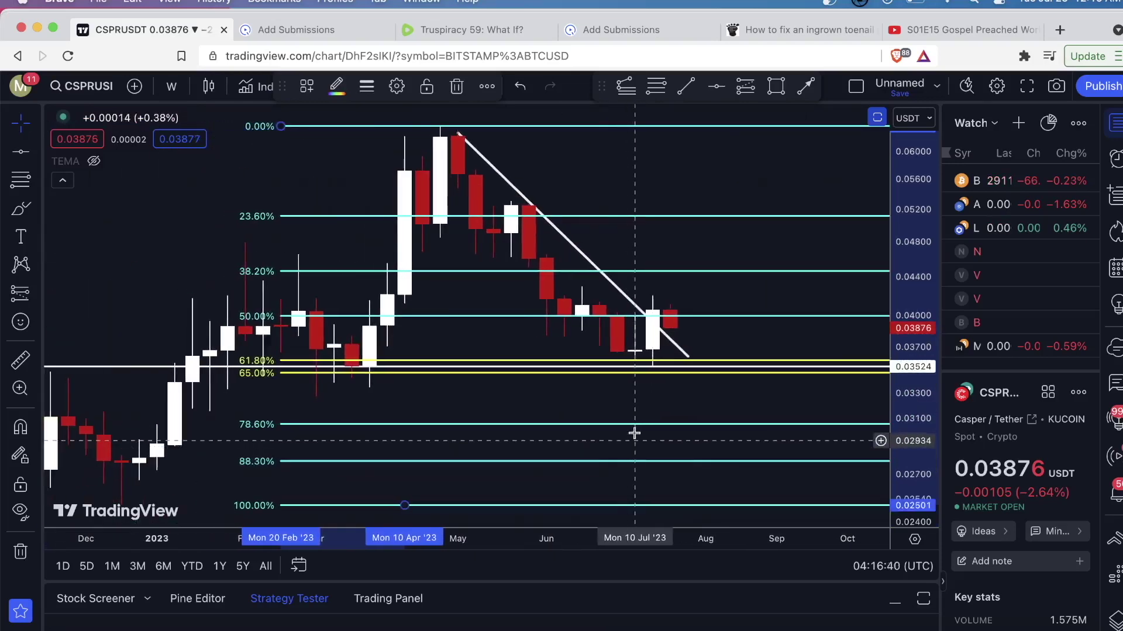
{"action": "scroll", "coordinate": [639, 278], "scroll_direction": "left", "scroll_amount": 5}
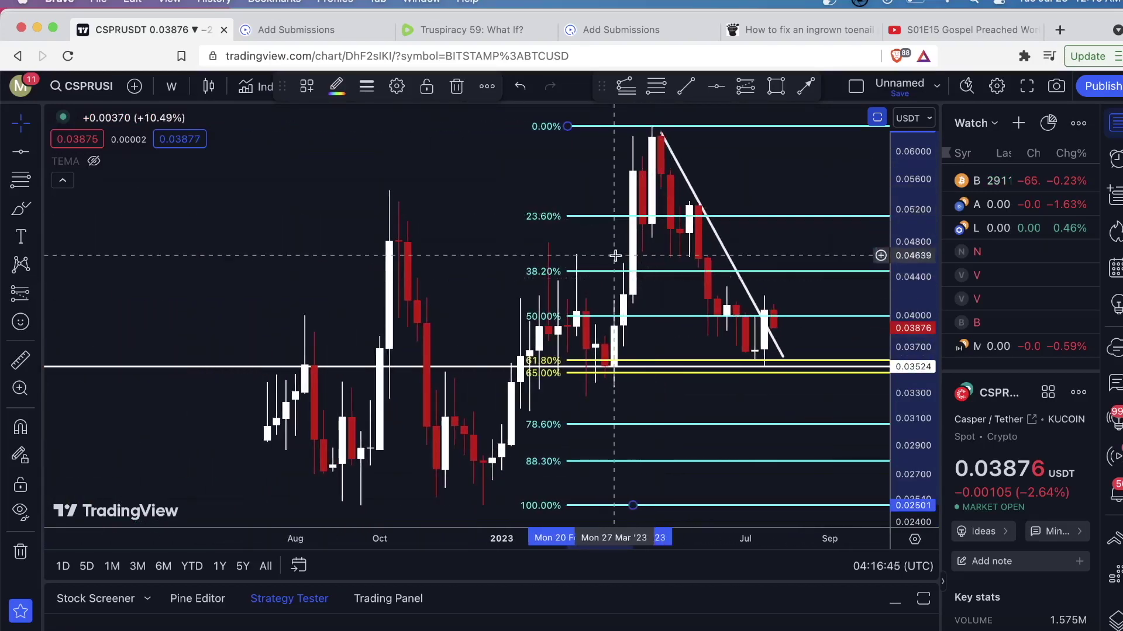
- Delete the weekly Fib Retracement and review the candles from August 2022 onward against the horizontal support line
{"action": "key", "text": "Delete"}
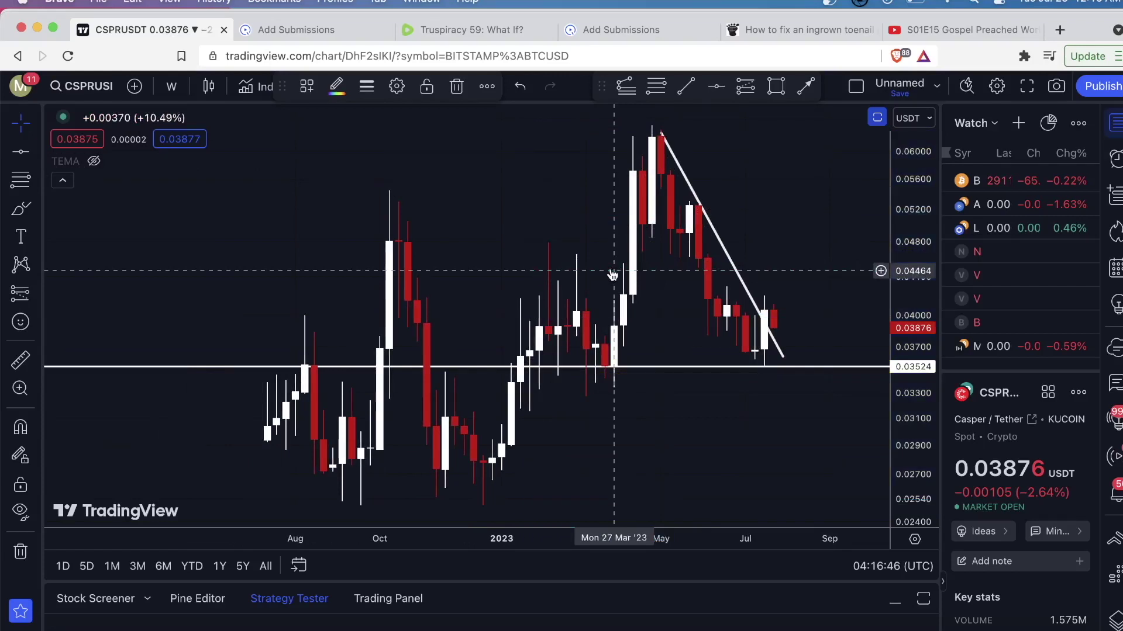
{"action": "scroll", "coordinate": [510, 271], "scroll_direction": "up", "scroll_amount": 4}
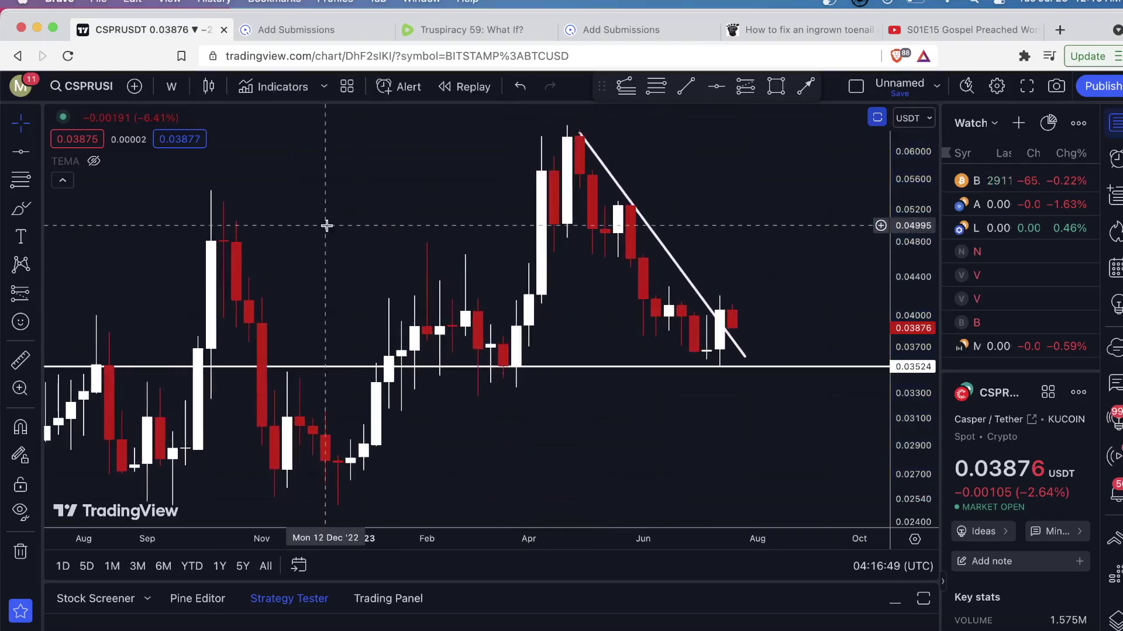
{"action": "scroll", "coordinate": [275, 193], "scroll_direction": "down", "scroll_amount": 2}
{"action": "scroll", "coordinate": [278, 194], "scroll_direction": "down", "scroll_amount": 2}
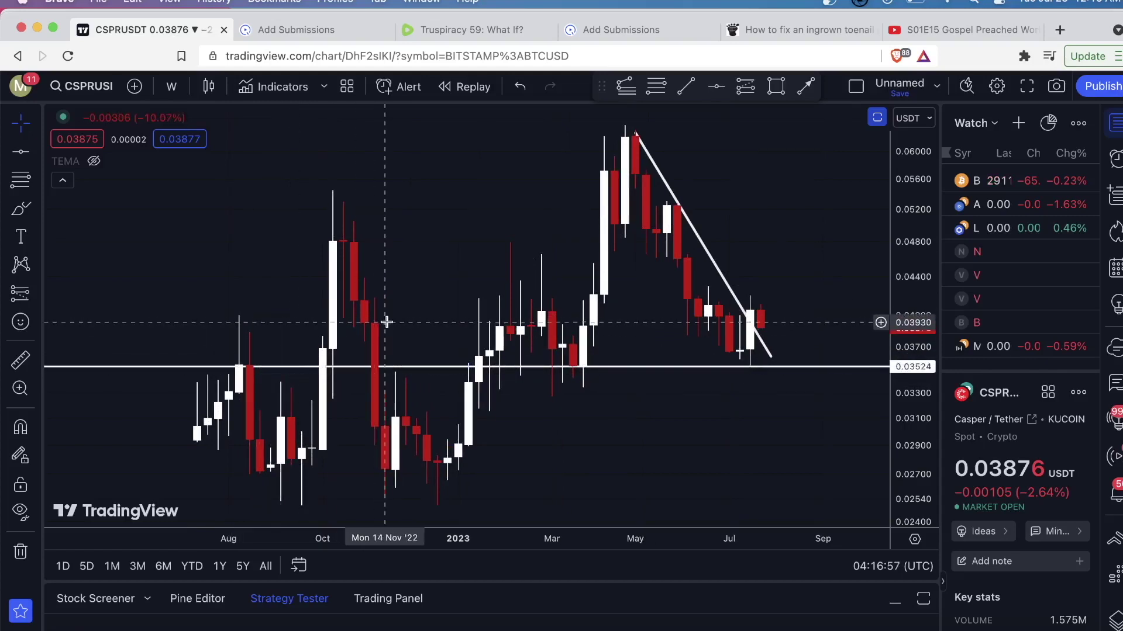
{"action": "scroll", "coordinate": [386, 321], "scroll_direction": "up", "scroll_amount": 3}
- Switch the chart interval to 1 day and review the daily candles around the descending trend line and the support line
{"action": "left_click", "coordinate": [172, 86]}
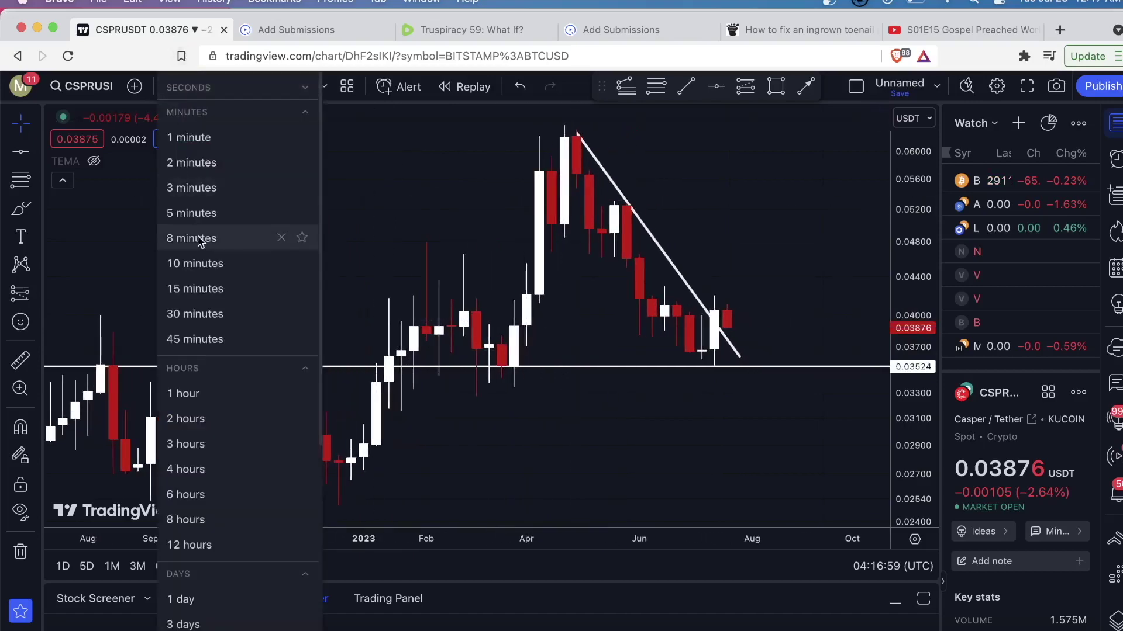
{"action": "scroll", "coordinate": [207, 456], "scroll_direction": "down", "scroll_amount": 2}
{"action": "left_click", "coordinate": [184, 520]}
{"action": "scroll", "coordinate": [391, 370], "scroll_direction": "down", "scroll_amount": 4}
{"action": "scroll", "coordinate": [624, 446], "scroll_direction": "up", "scroll_amount": 3}
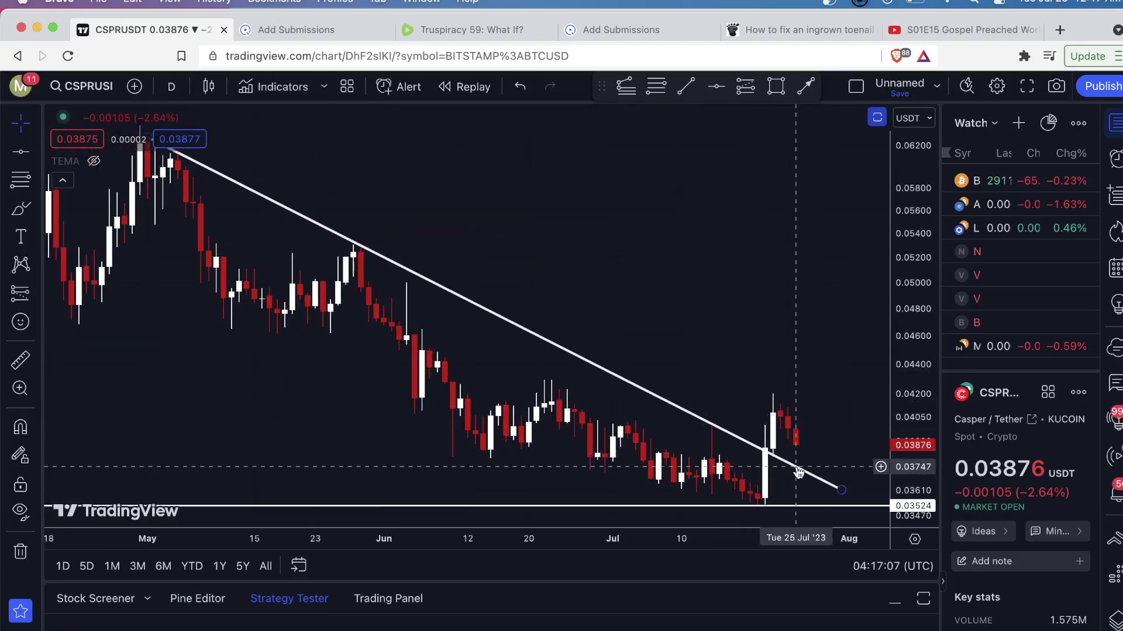
{"action": "scroll", "coordinate": [704, 306], "scroll_direction": "down", "scroll_amount": 4}
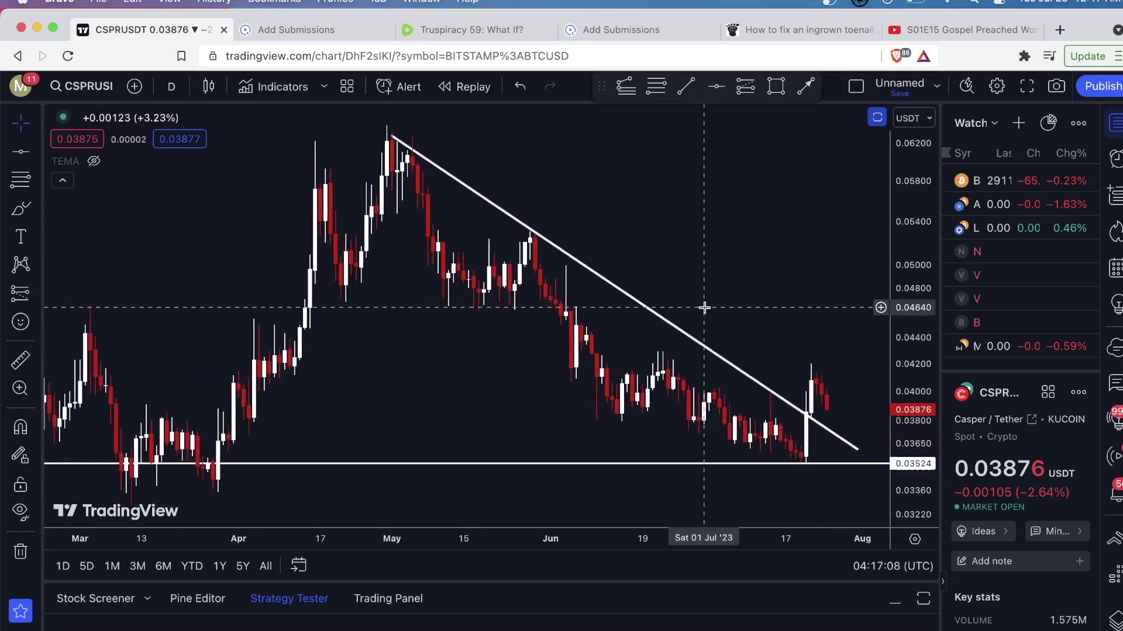
{"action": "scroll", "coordinate": [704, 308], "scroll_direction": "down", "scroll_amount": 5}
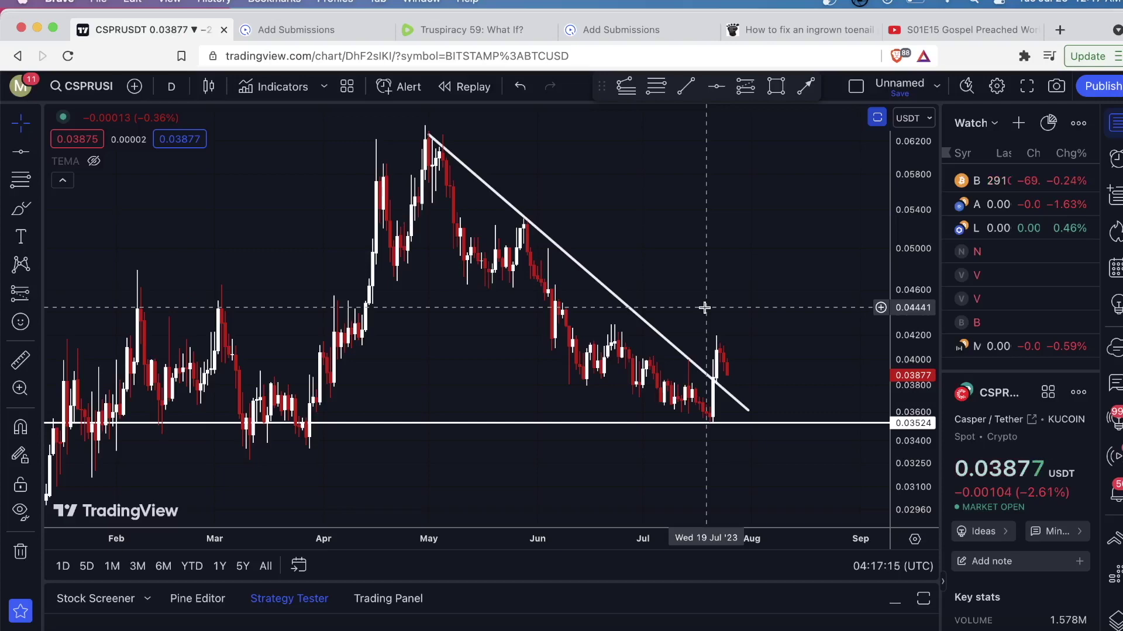
- Load the BITSTAMP Bitcoin / U.S. Dollar chart and examine its latest daily candles against the retracement levels and rising trend line
{"action": "left_click", "coordinate": [82, 86]}
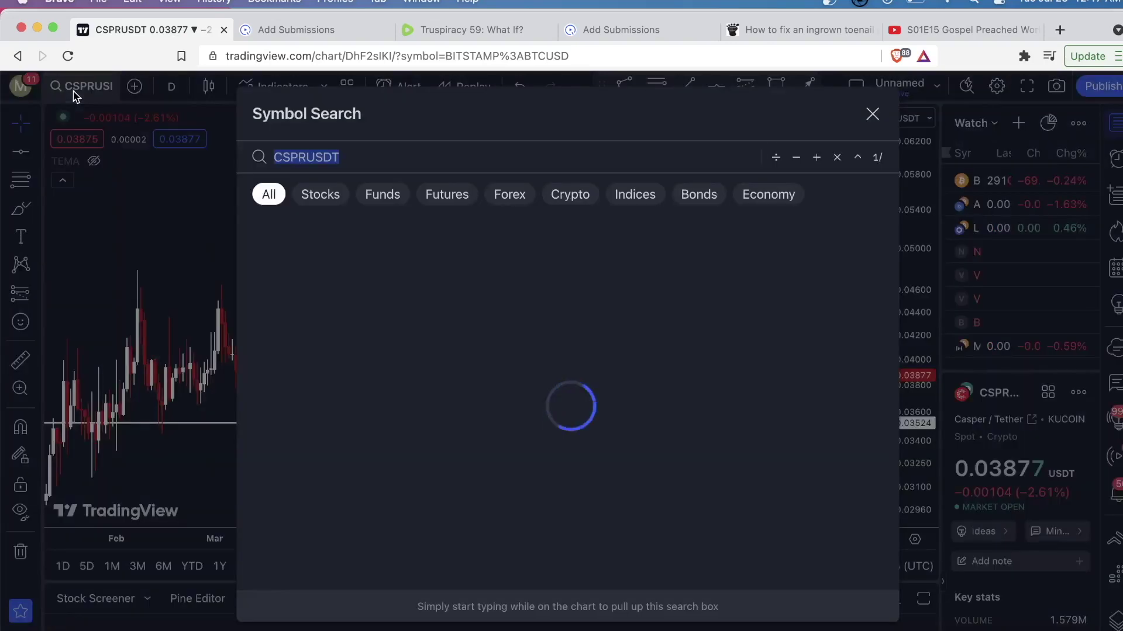
{"action": "type", "text": "BITCOIN"}
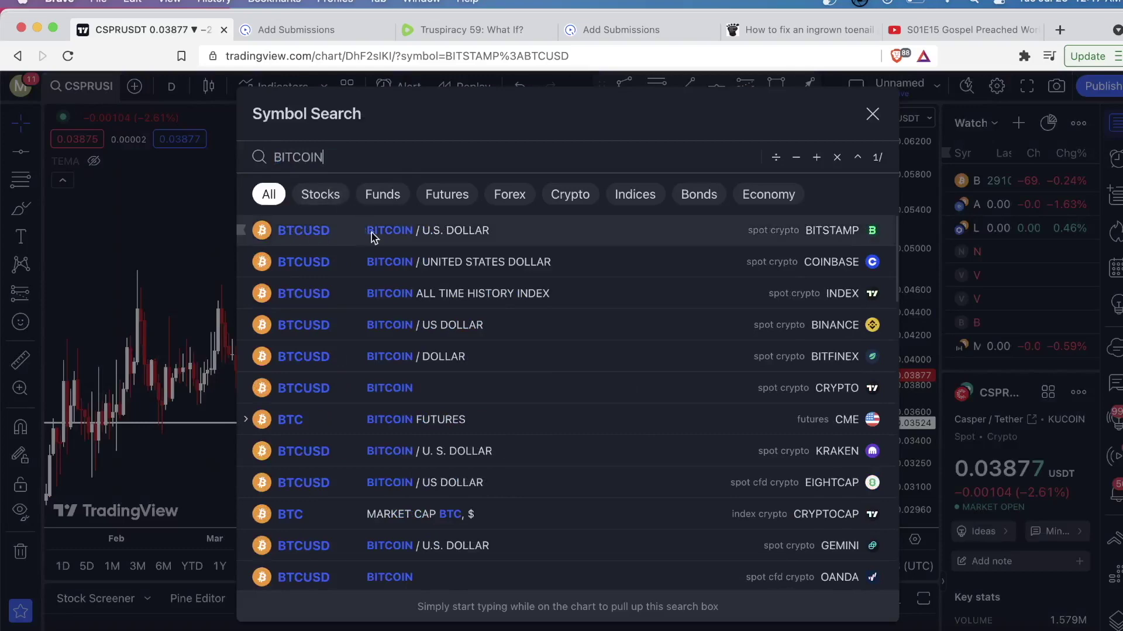
{"action": "left_click", "coordinate": [401, 237]}
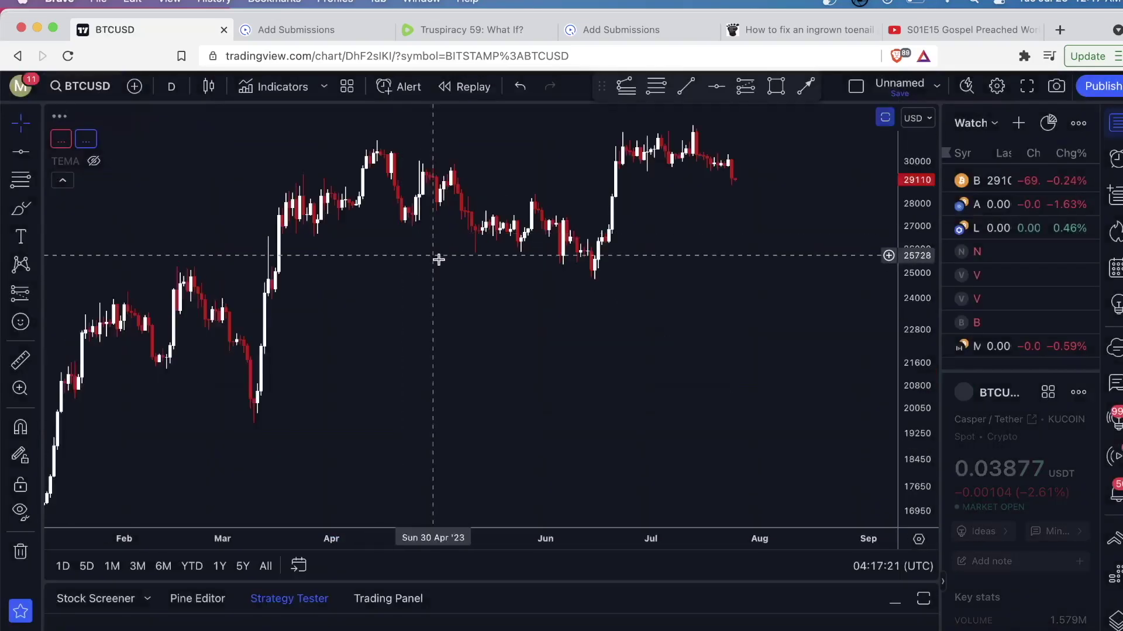
{"action": "scroll", "coordinate": [441, 270], "scroll_direction": "up", "scroll_amount": 8}
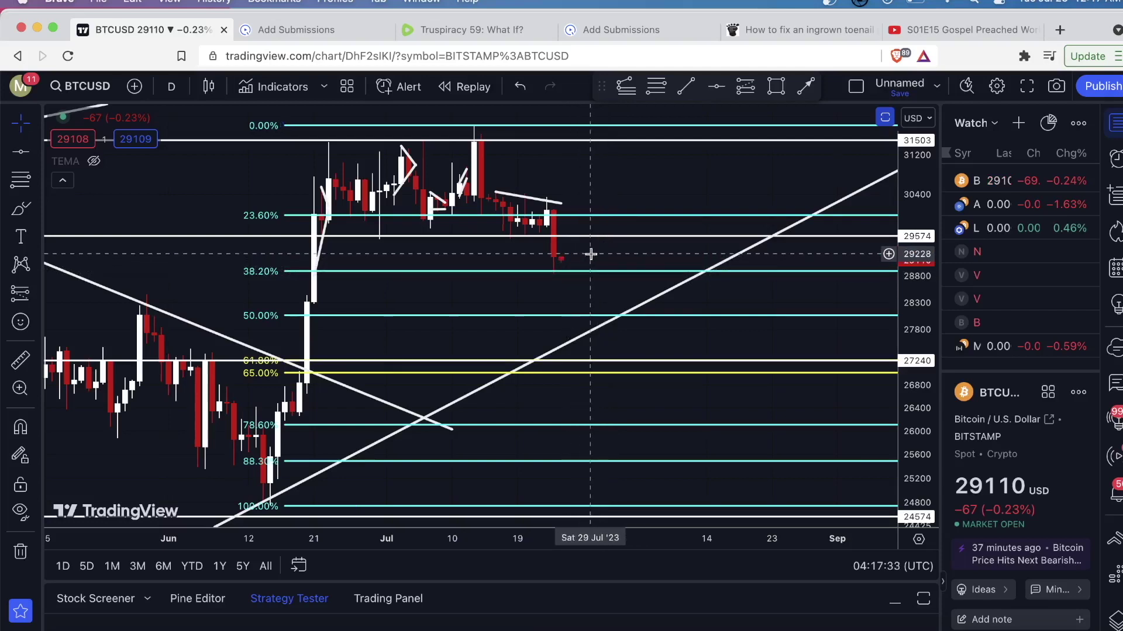
{"action": "scroll", "coordinate": [589, 254], "scroll_direction": "up", "scroll_amount": 3}
{"action": "scroll", "coordinate": [539, 275], "scroll_direction": "down", "scroll_amount": 1}
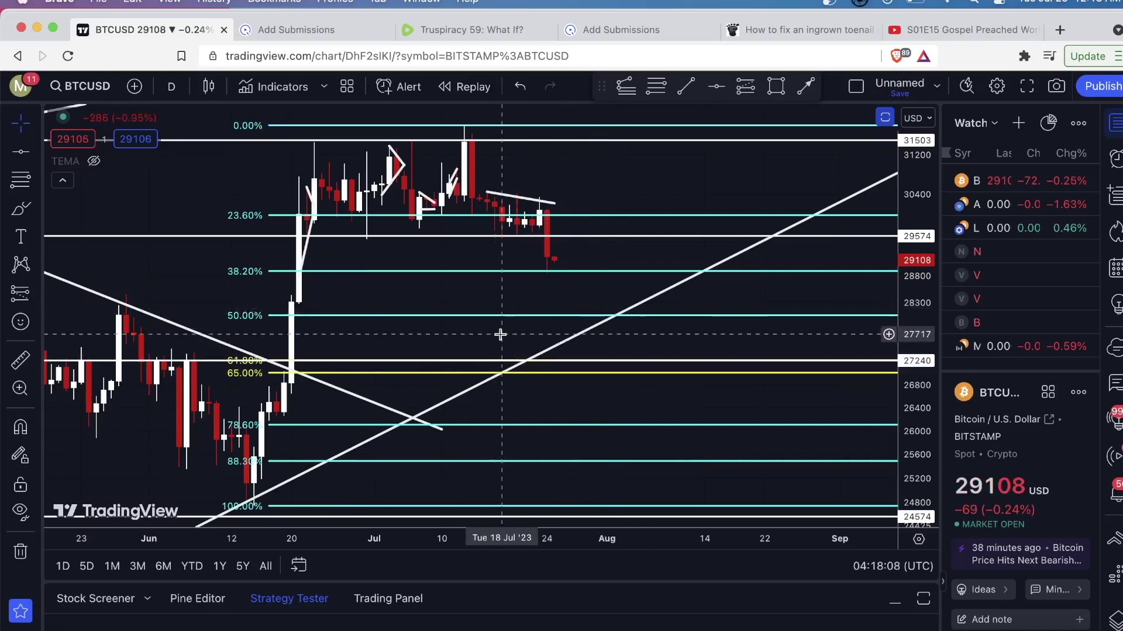
{"action": "scroll", "coordinate": [501, 331], "scroll_direction": "left", "scroll_amount": 5}
{"action": "scroll", "coordinate": [677, 273], "scroll_direction": "right", "scroll_amount": 5}
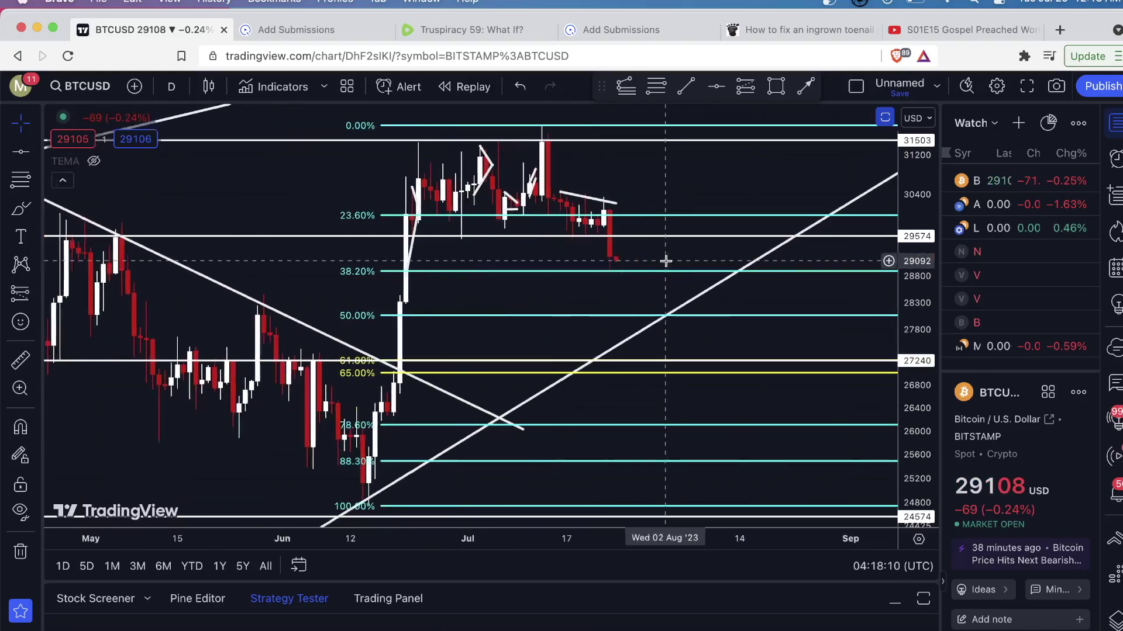